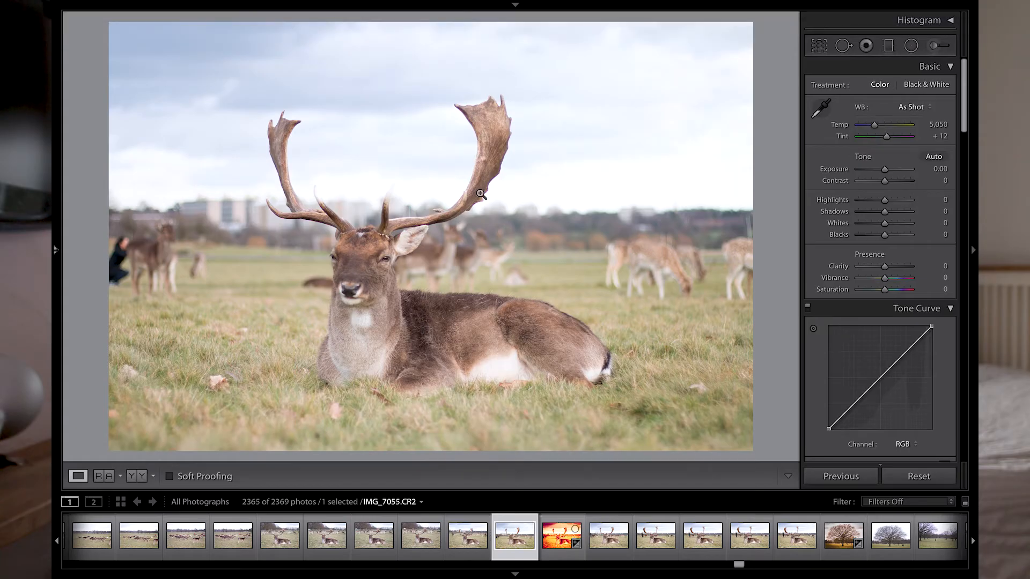
- Zoom in on the deer's face to inspect the detail, then return to the full view
{"action": "mouse_move", "coordinate": [674, 25]}
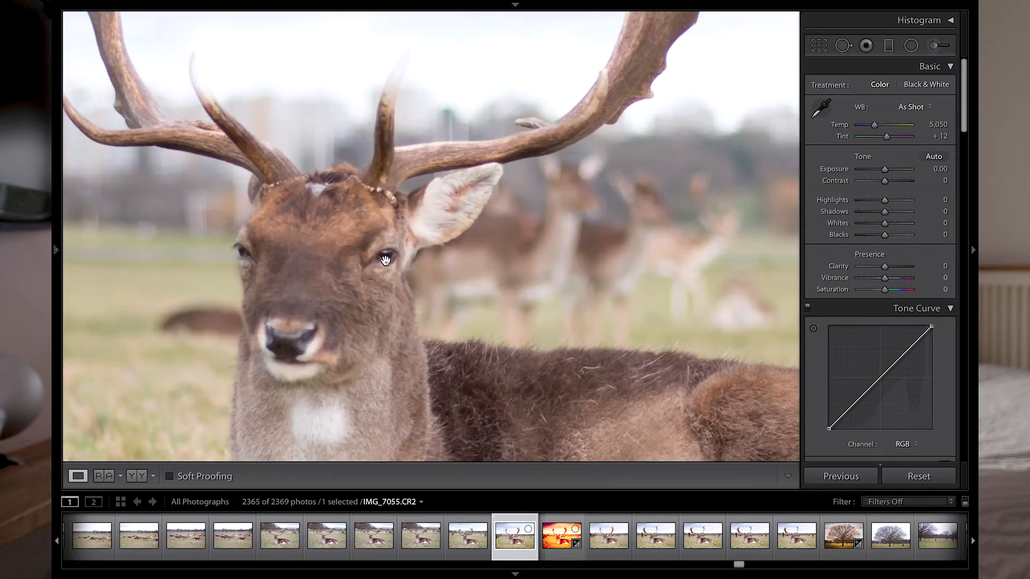
{"action": "left_click", "coordinate": [387, 262]}
{"action": "left_click_drag", "start_coordinate": [379, 331], "coordinate": [475, 244]}
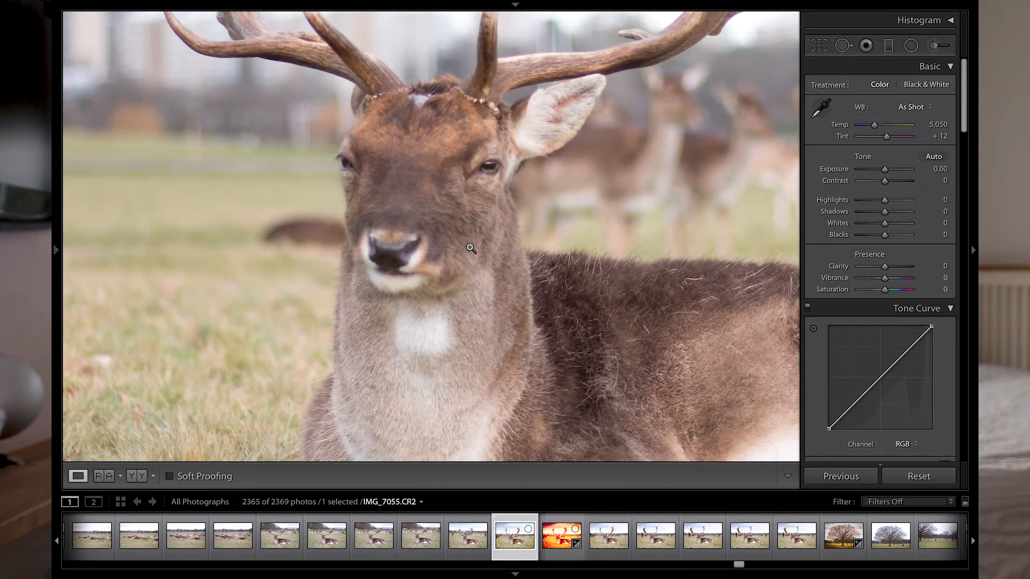
{"action": "left_click", "coordinate": [471, 249]}
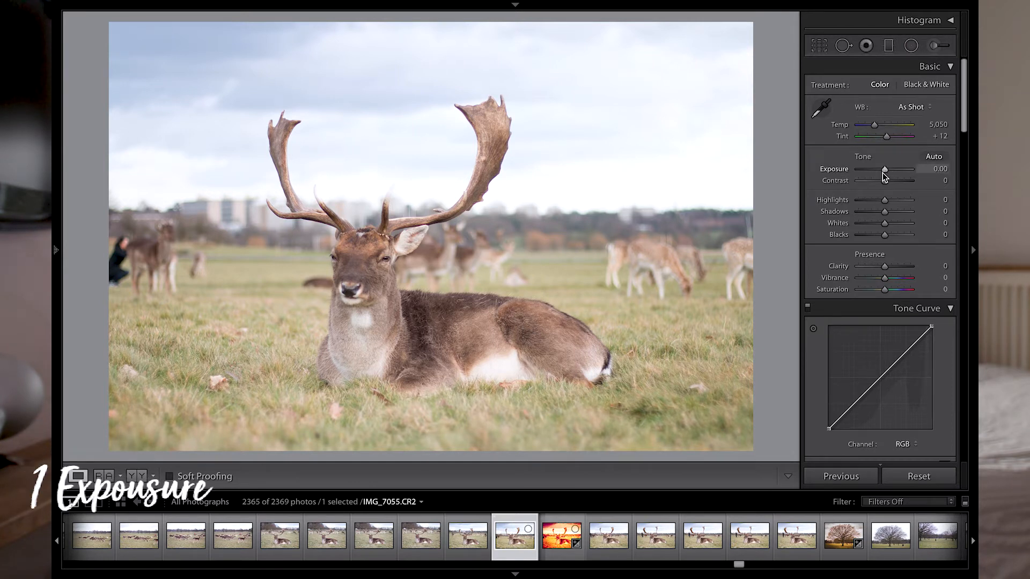
- Lower the Exposure to -2.50
{"action": "mouse_move", "coordinate": [887, 170]}
{"action": "left_mouse_down"}
{"action": "mouse_move", "coordinate": [854, 180]}
{"action": "mouse_move", "coordinate": [875, 172]}
{"action": "left_mouse_up"}
{"action": "left_click_drag", "start_coordinate": [875, 172], "coordinate": [873, 174]}
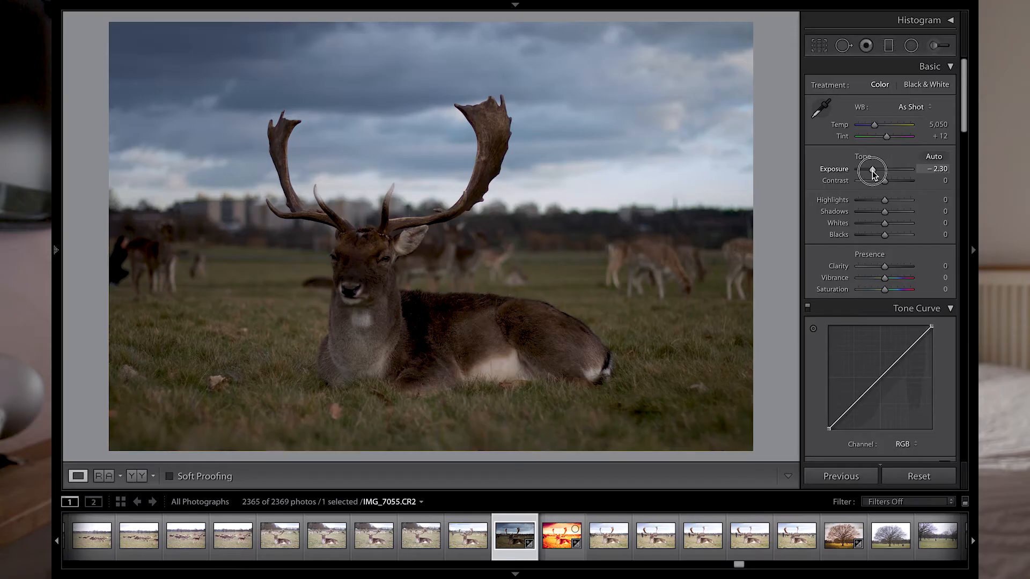
{"action": "left_click_drag", "start_coordinate": [873, 174], "coordinate": [871, 170]}
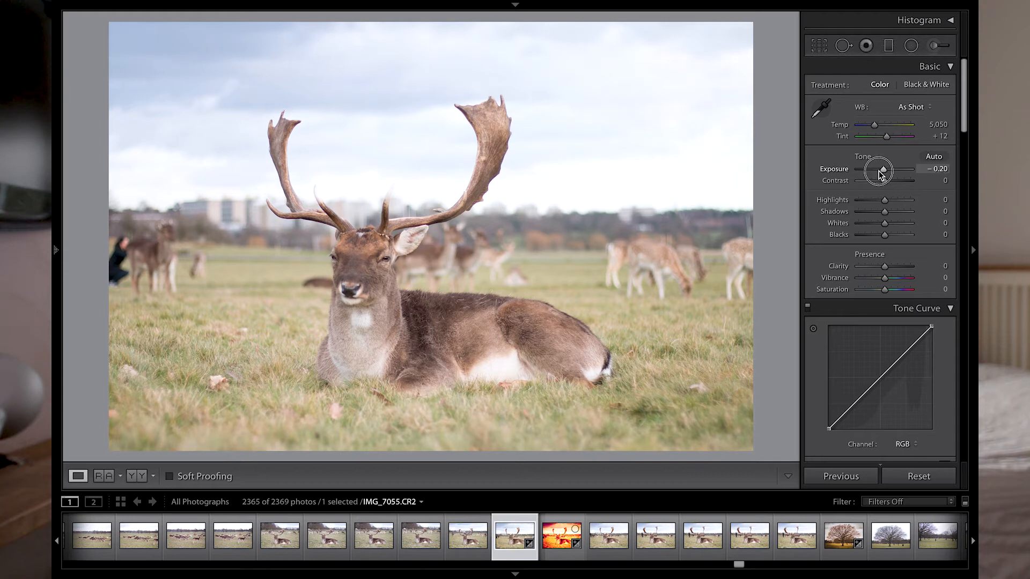
{"action": "left_click_drag", "start_coordinate": [880, 175], "coordinate": [867, 172]}
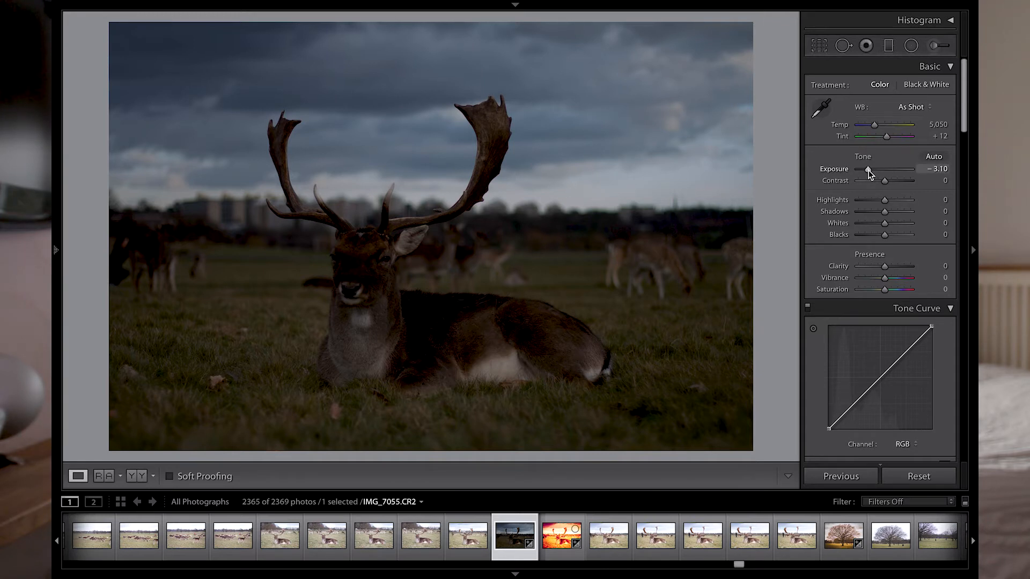
{"action": "left_click_drag", "start_coordinate": [868, 173], "coordinate": [871, 171]}
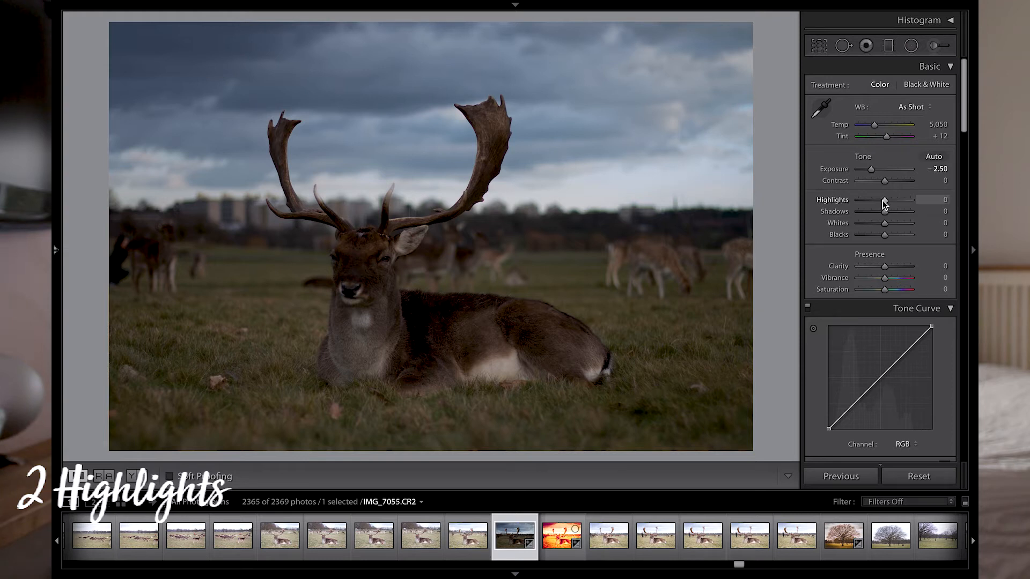
- Pull Highlights down to -100 and zoom into the sky to check the clouds
{"action": "left_click_drag", "start_coordinate": [883, 201], "coordinate": [865, 204]}
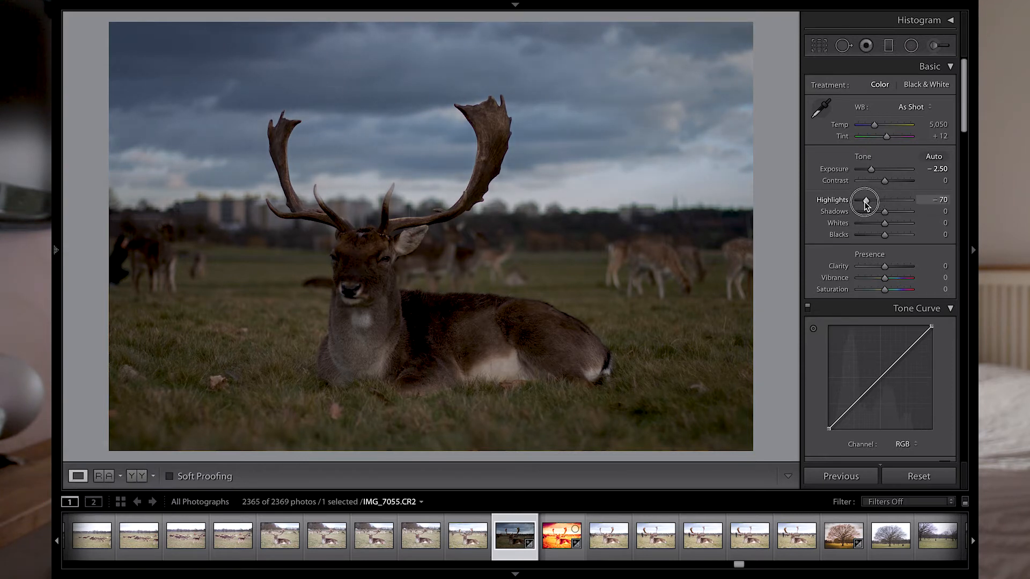
{"action": "left_click_drag", "start_coordinate": [867, 205], "coordinate": [842, 204]}
{"action": "left_click", "coordinate": [612, 195]}
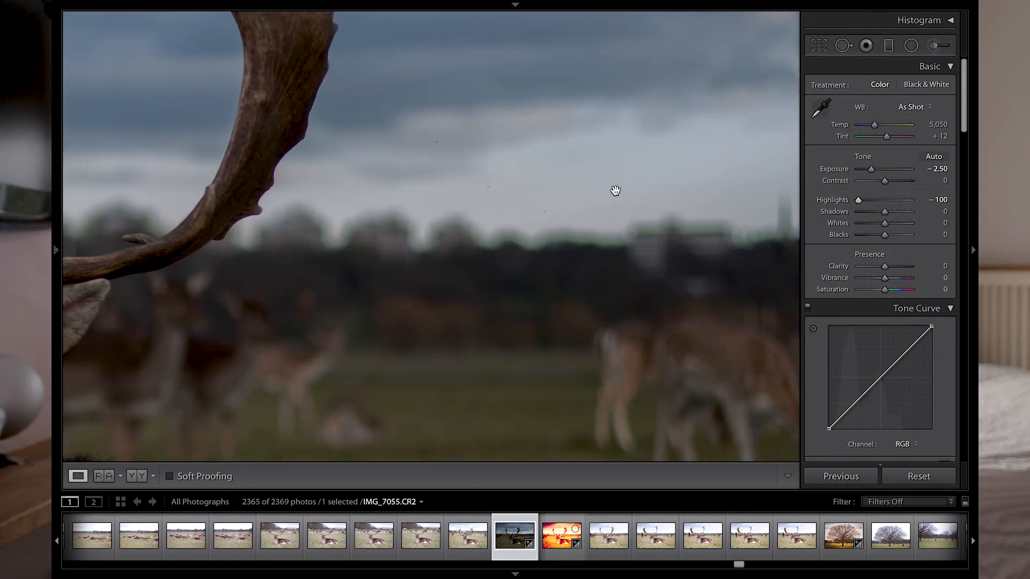
{"action": "left_click", "coordinate": [615, 190]}
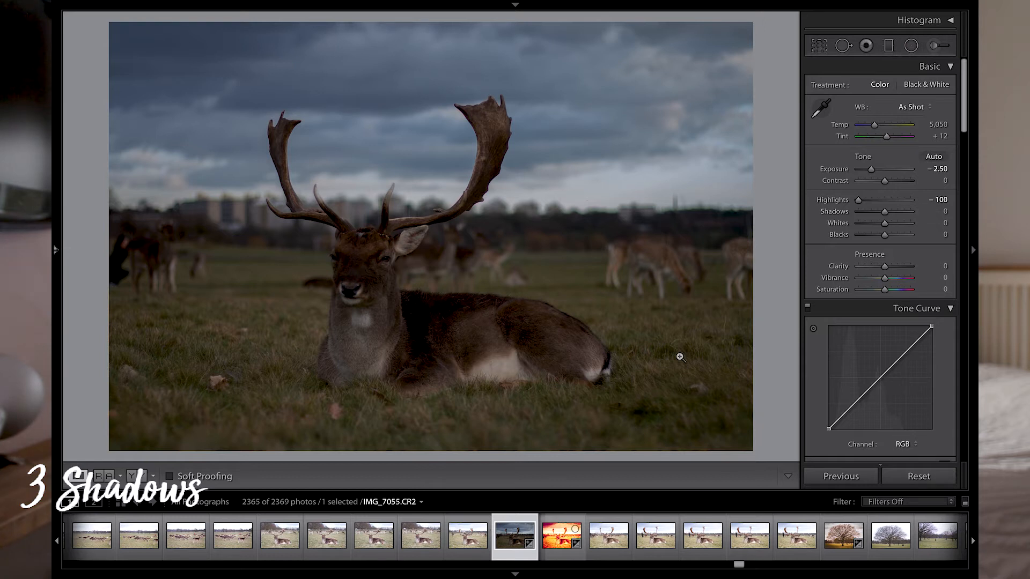
- Raise Shadows to +100
{"action": "left_click", "coordinate": [387, 348]}
{"action": "left_click", "coordinate": [581, 310]}
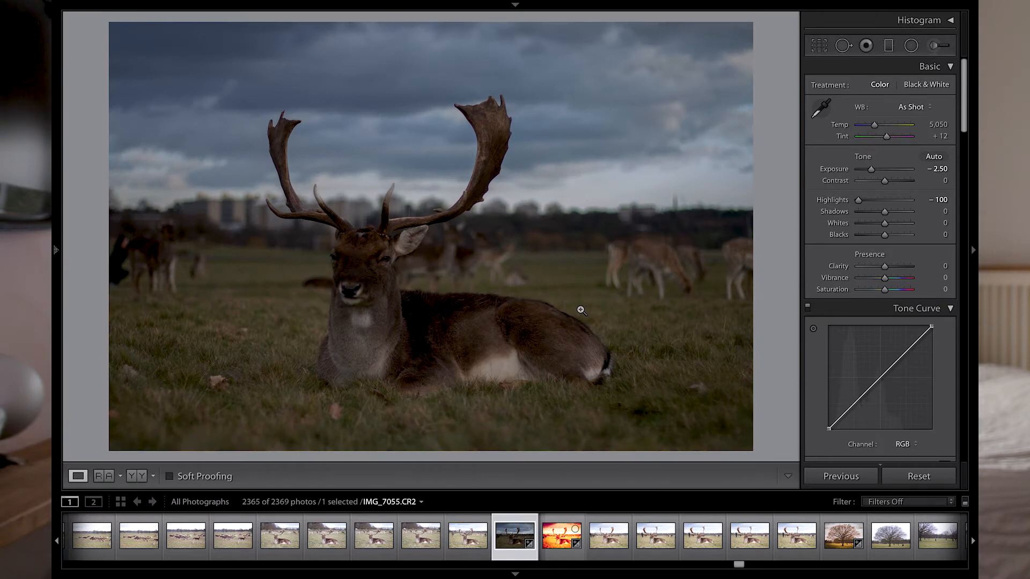
{"action": "left_click_drag", "start_coordinate": [884, 212], "coordinate": [926, 215]}
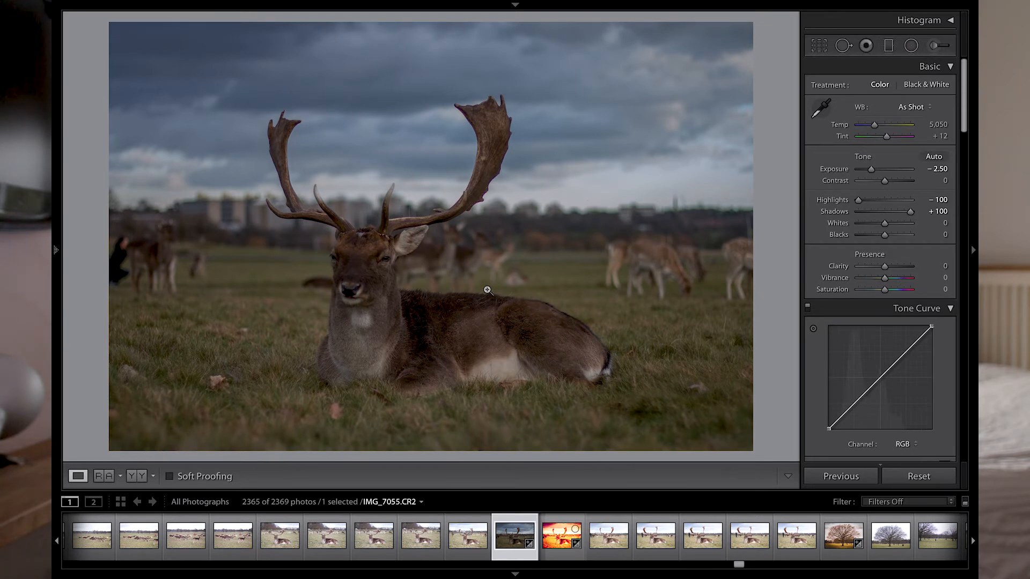
- Set Blacks to +20 and Whites to +10
{"action": "scroll", "coordinate": [880, 224], "scroll_direction": "down", "scroll_amount": 1}
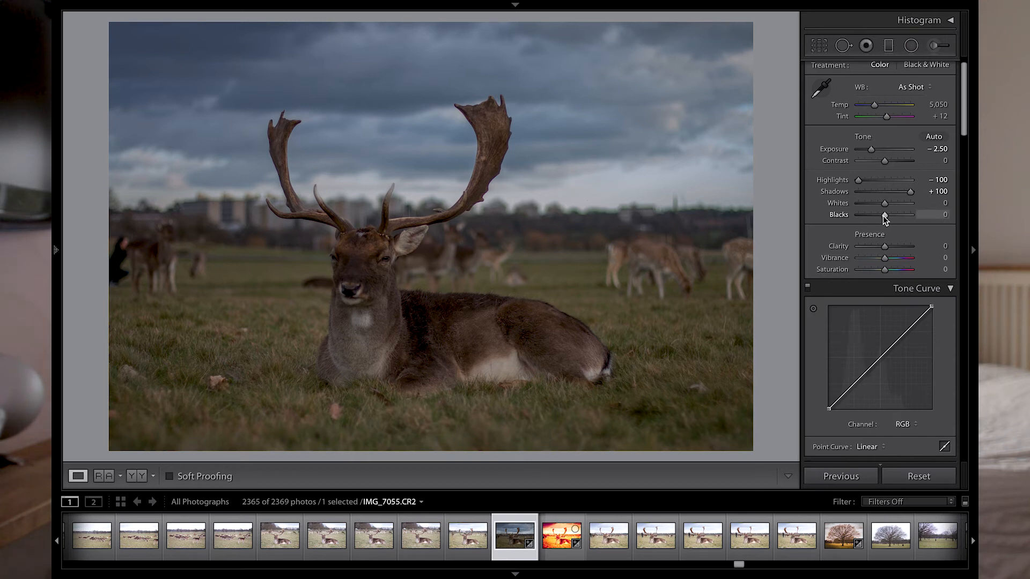
{"action": "left_click_drag", "start_coordinate": [883, 216], "coordinate": [890, 204]}
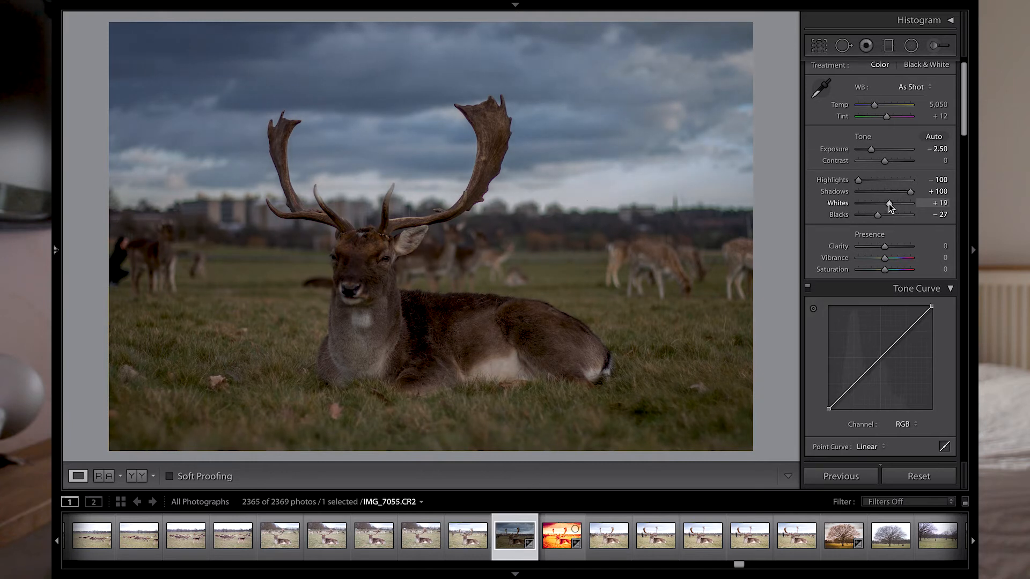
{"action": "left_click", "coordinate": [940, 215]}
{"action": "type", "text": "20"}
{"action": "key", "text": "shift+Tab"}
{"action": "type", "text": "10"}
{"action": "key", "text": "Return"}
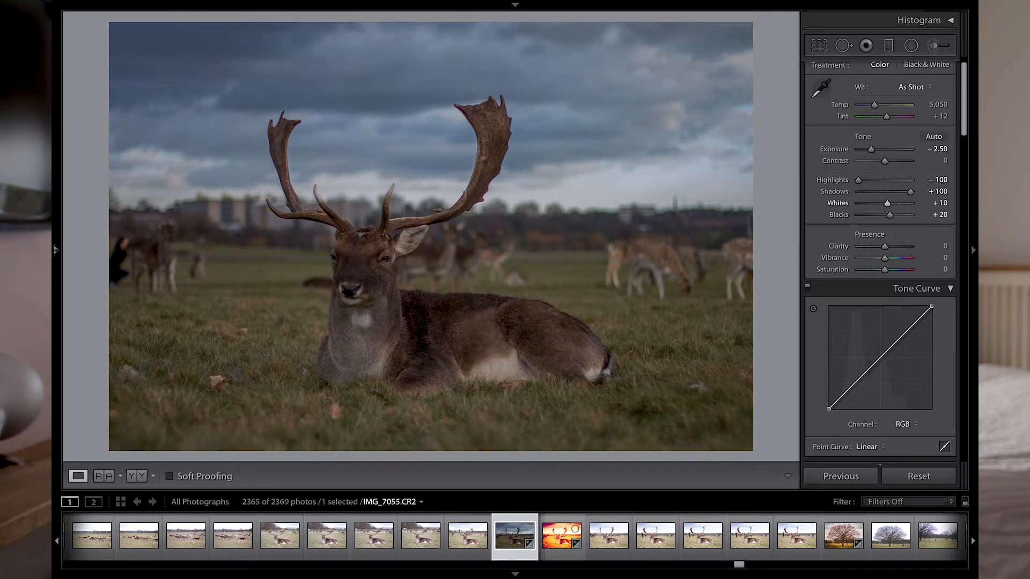
- Raise Clarity to +40 and zoom in on the deer to check the effect
{"action": "scroll", "coordinate": [864, 242], "scroll_direction": "down", "scroll_amount": 1}
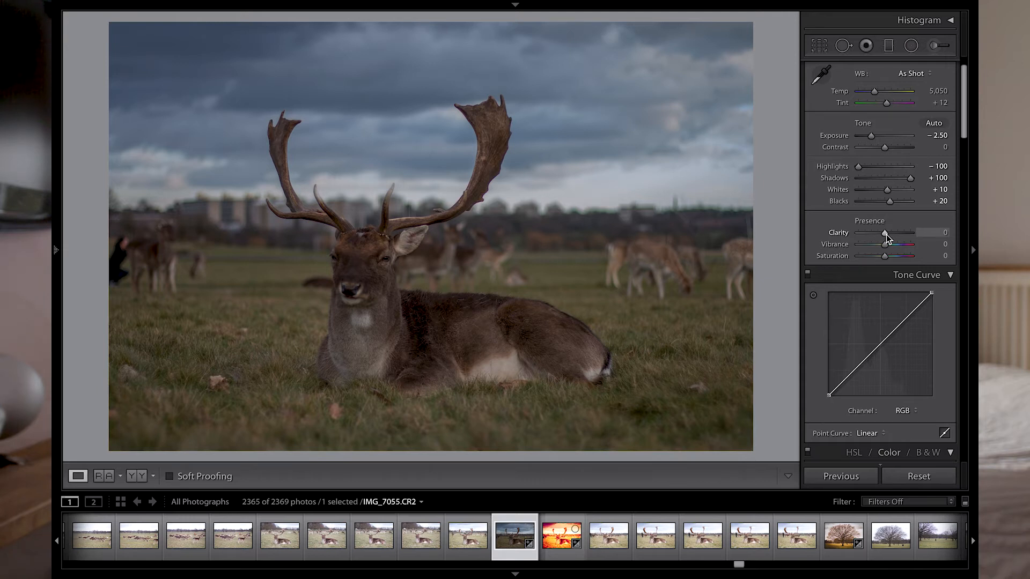
{"action": "left_click_drag", "start_coordinate": [886, 233], "coordinate": [894, 233]}
{"action": "left_click", "coordinate": [499, 316]}
{"action": "left_click", "coordinate": [496, 306]}
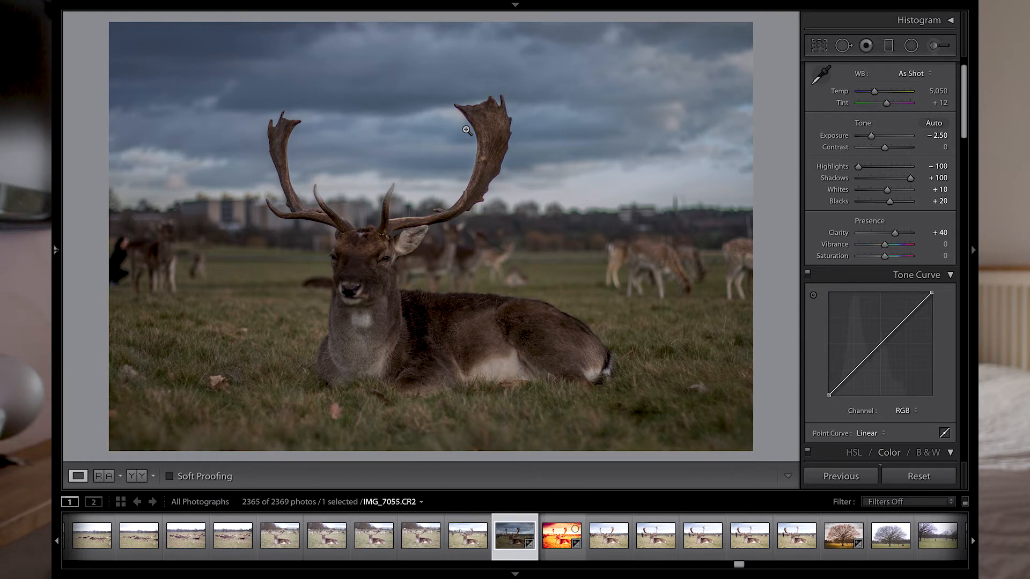
- Nudge the tone curve's black and white endpoints and toggle the Tone Curve panel to compare
{"action": "scroll", "coordinate": [852, 319], "scroll_direction": "down", "scroll_amount": 2}
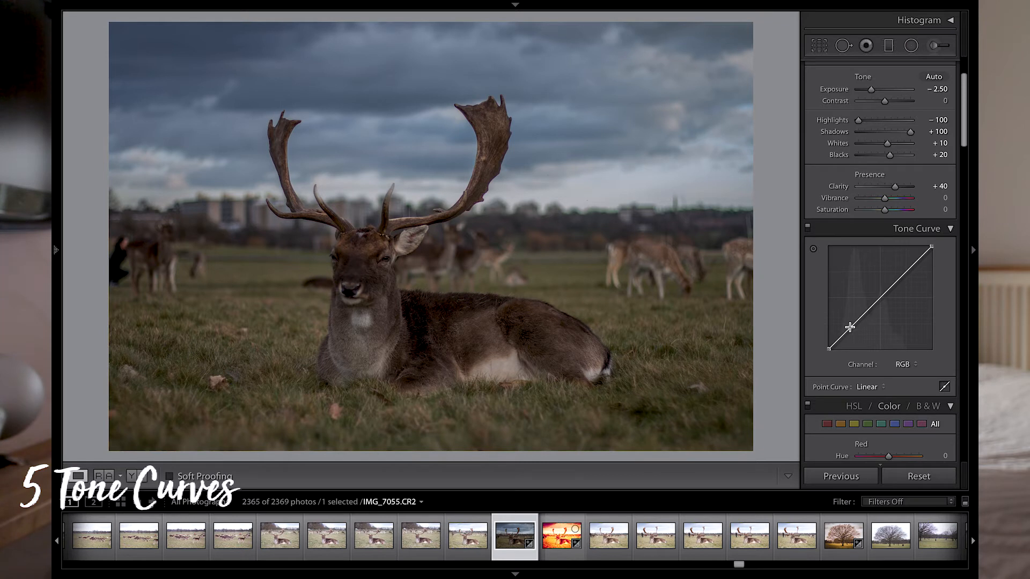
{"action": "left_click_drag", "start_coordinate": [828, 350], "coordinate": [824, 347]}
{"action": "left_click_drag", "start_coordinate": [931, 247], "coordinate": [933, 252]}
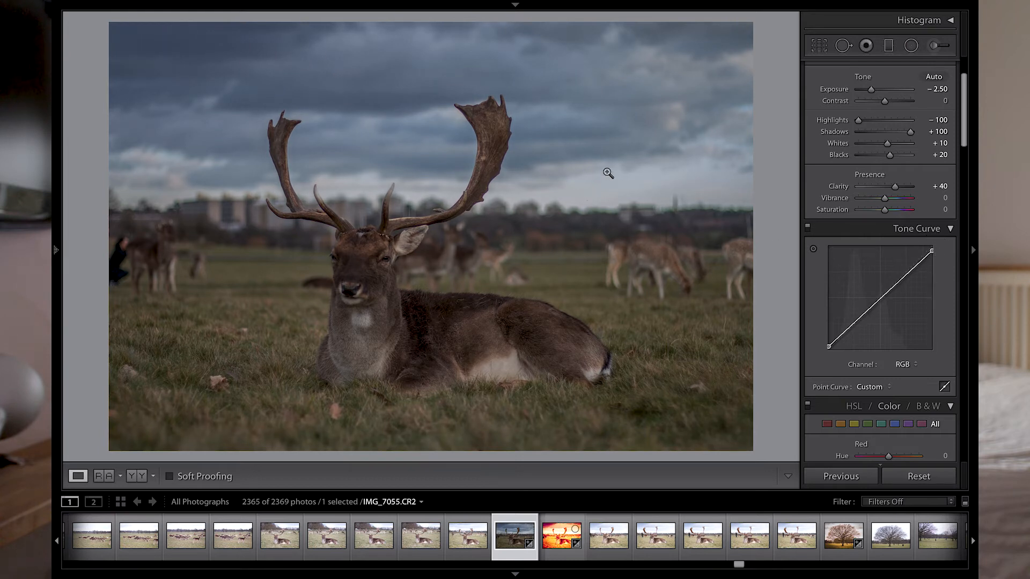
{"action": "left_click", "coordinate": [807, 228]}
{"action": "left_click", "coordinate": [807, 228]}
{"action": "left_click", "coordinate": [807, 228]}
{"action": "left_click", "coordinate": [807, 228]}
- Add a shadow point and a highlight point to the RGB tone curve to form a gentle S-curve
{"action": "left_click_drag", "start_coordinate": [829, 347], "coordinate": [829, 356]}
{"action": "left_click_drag", "start_coordinate": [933, 249], "coordinate": [932, 245]}
{"action": "left_click", "coordinate": [852, 327]}
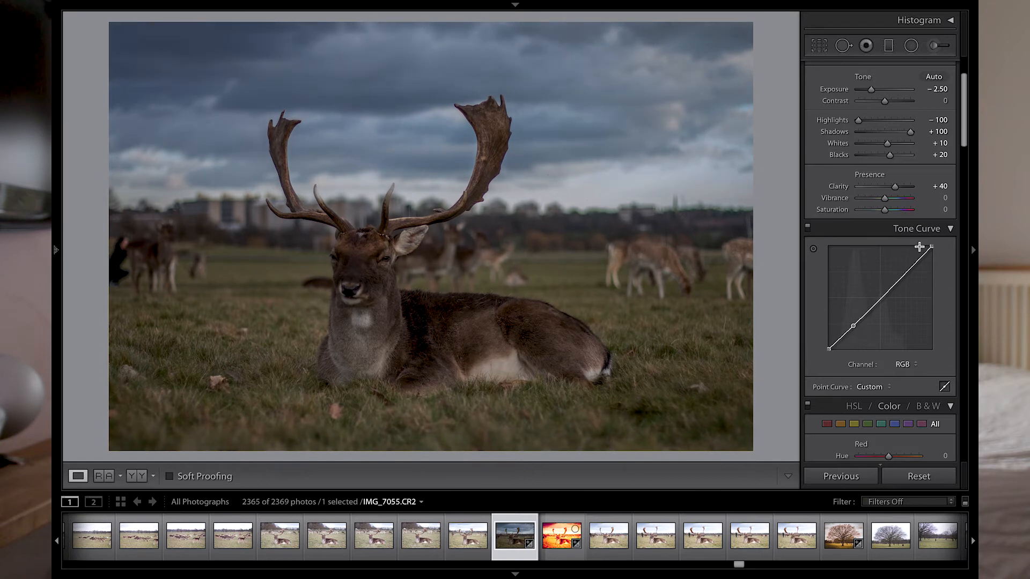
{"action": "left_click", "coordinate": [906, 273]}
{"action": "left_click_drag", "start_coordinate": [931, 246], "coordinate": [931, 244]}
{"action": "key", "text": "ctrl+z"}
{"action": "left_click_drag", "start_coordinate": [830, 350], "coordinate": [825, 352]}
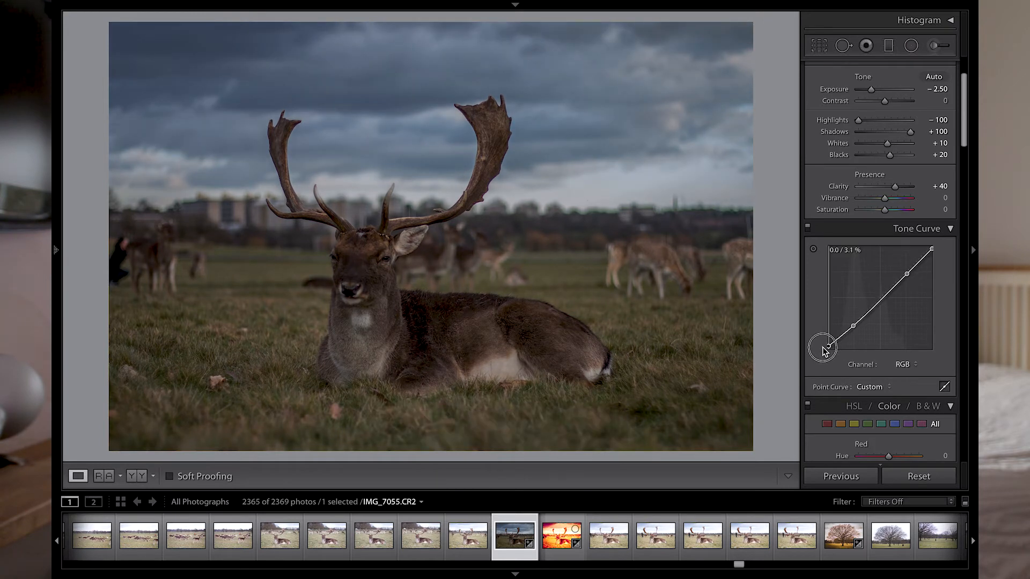
{"action": "left_click", "coordinate": [809, 229]}
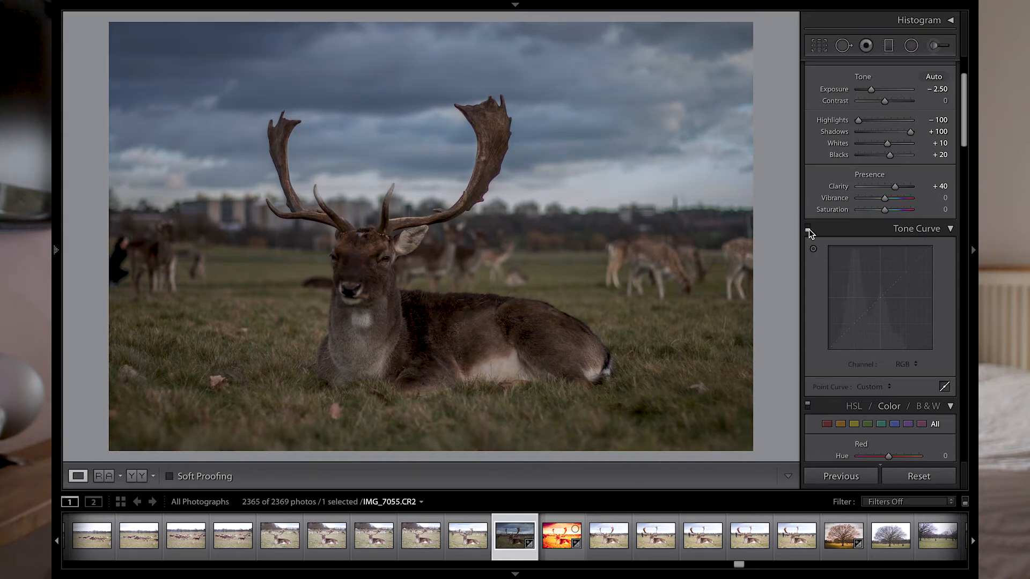
{"action": "left_click", "coordinate": [808, 230]}
- Open the HSL / Color panel and switch it to the per-colour Color view
{"action": "scroll", "coordinate": [850, 282], "scroll_direction": "down", "scroll_amount": 5}
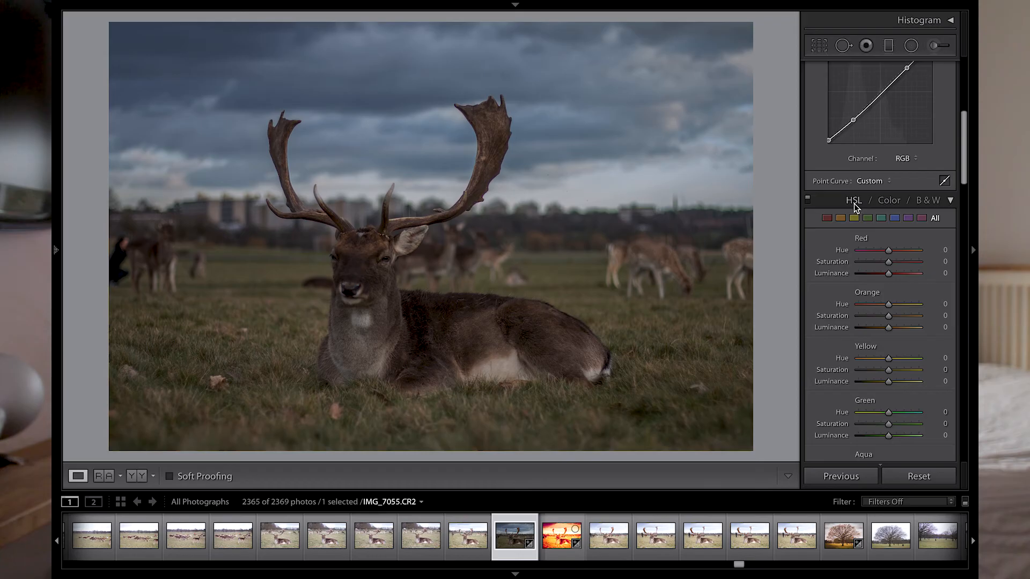
{"action": "left_click", "coordinate": [855, 207]}
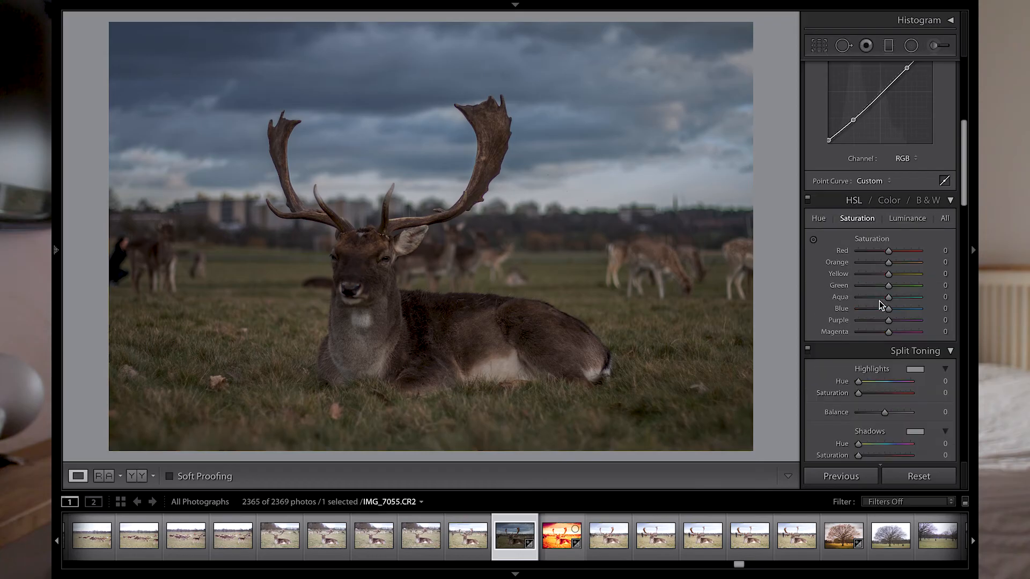
{"action": "left_click", "coordinate": [889, 202]}
{"action": "scroll", "coordinate": [890, 262], "scroll_direction": "down", "scroll_amount": 2}
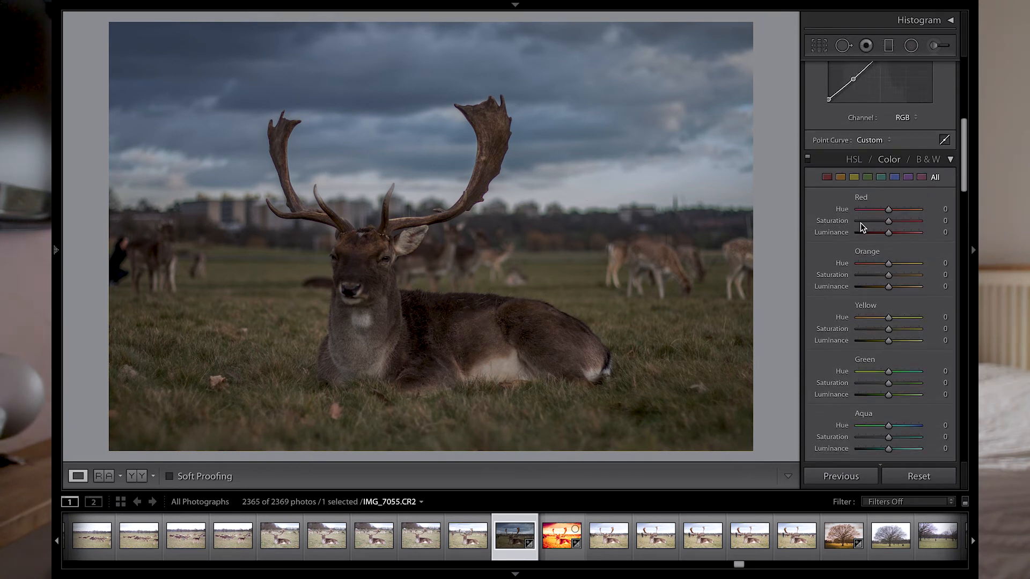
{"action": "scroll", "coordinate": [876, 361], "scroll_direction": "down", "scroll_amount": 5}
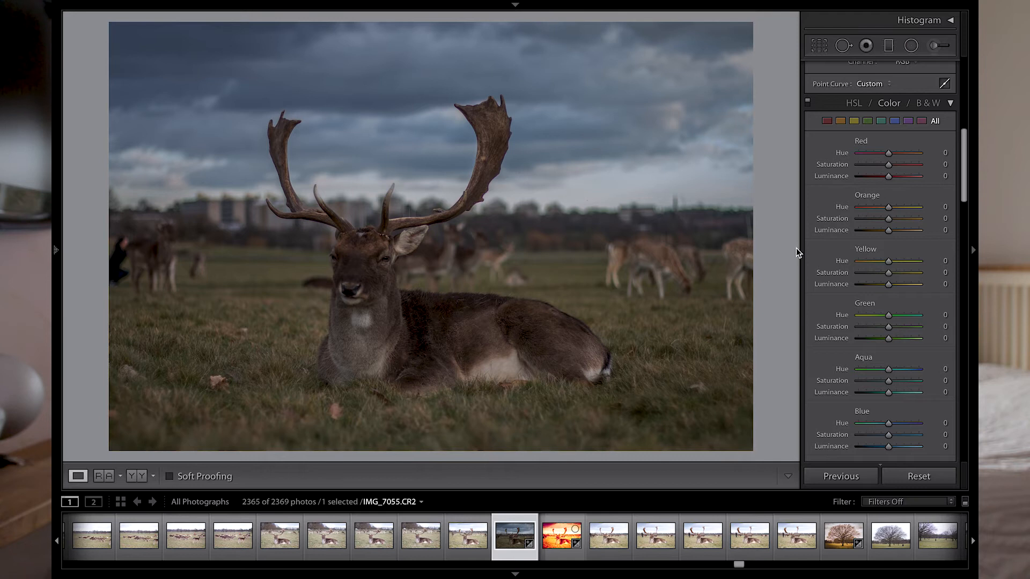
{"action": "scroll", "coordinate": [874, 243], "scroll_direction": "up", "scroll_amount": 1}
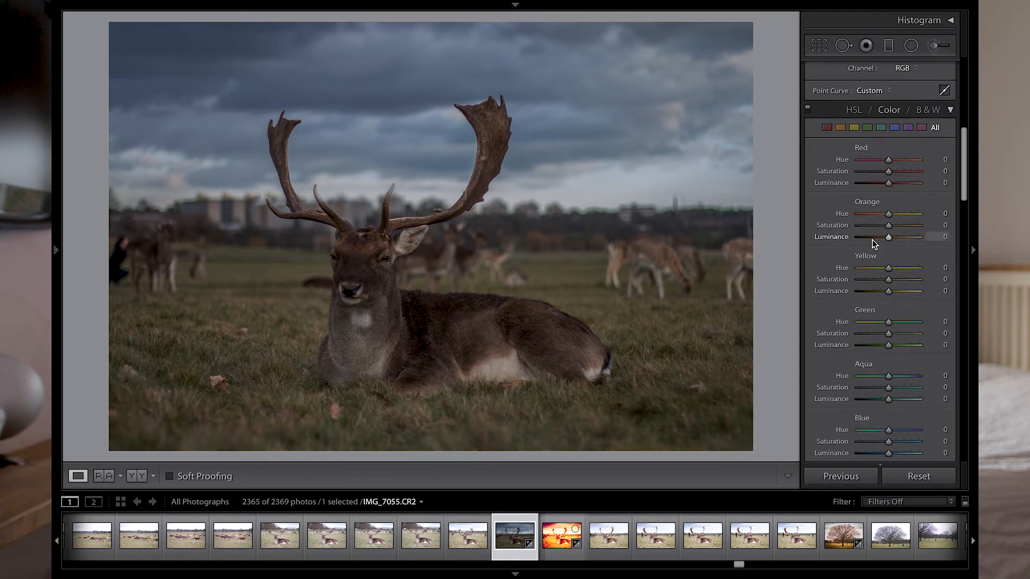
{"action": "scroll", "coordinate": [874, 243], "scroll_direction": "up", "scroll_amount": 10}
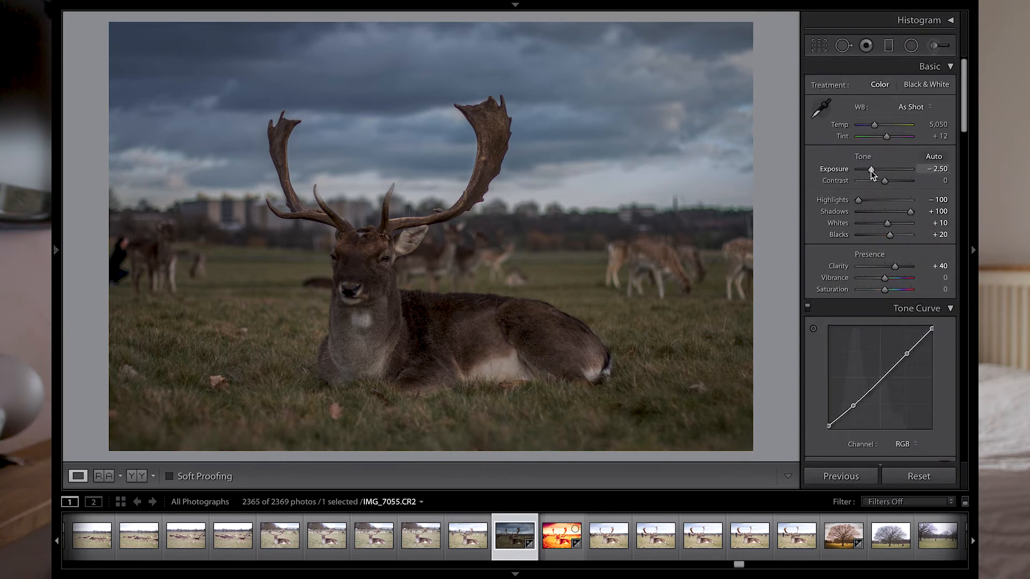
- Raise the Exposure to -2.00 and hide the filmstrip
{"action": "left_click_drag", "start_coordinate": [872, 174], "coordinate": [873, 172]}
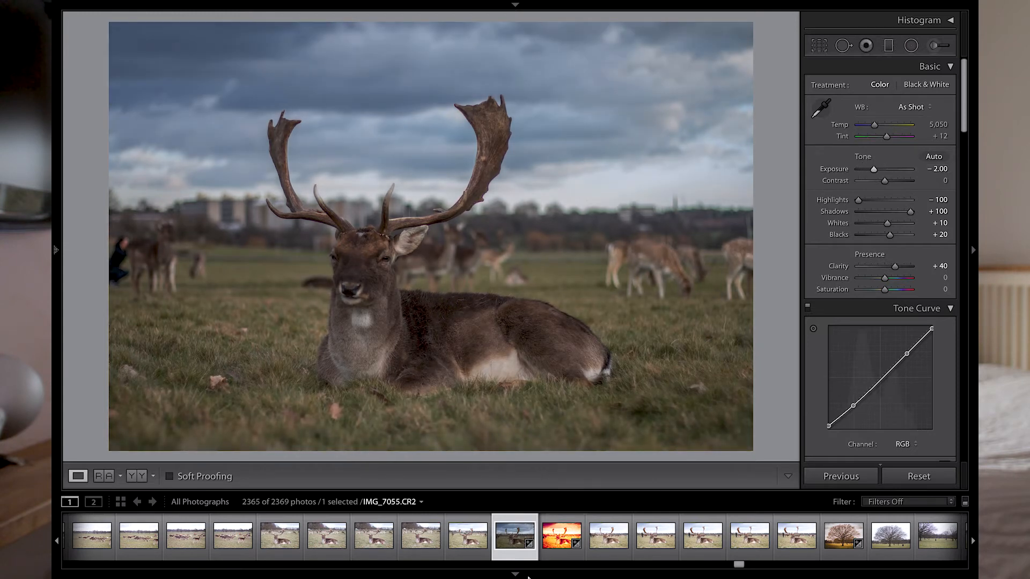
{"action": "left_click", "coordinate": [515, 574]}
{"action": "scroll", "coordinate": [905, 301], "scroll_direction": "down", "scroll_amount": 4}
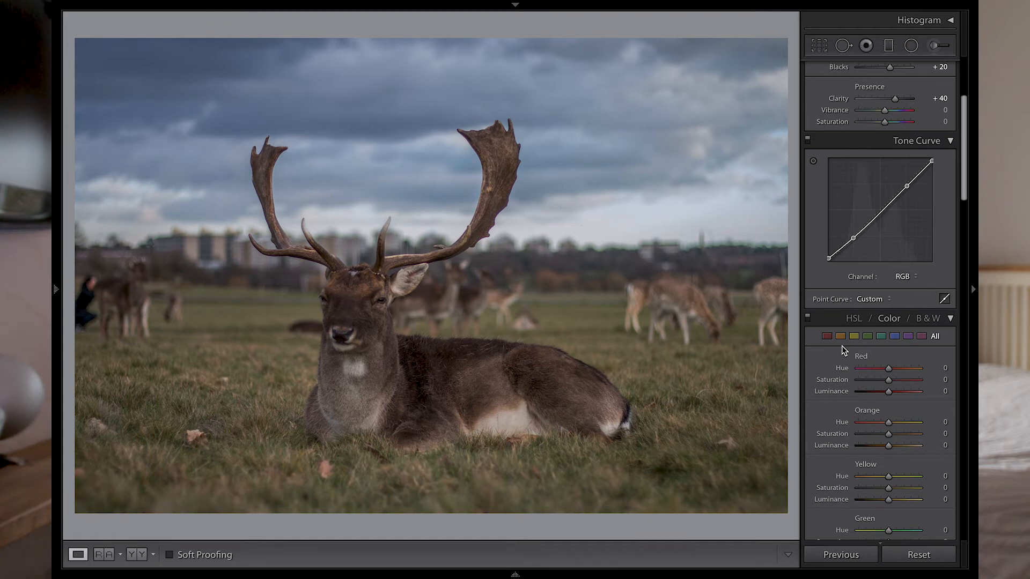
{"action": "left_click", "coordinate": [854, 320]}
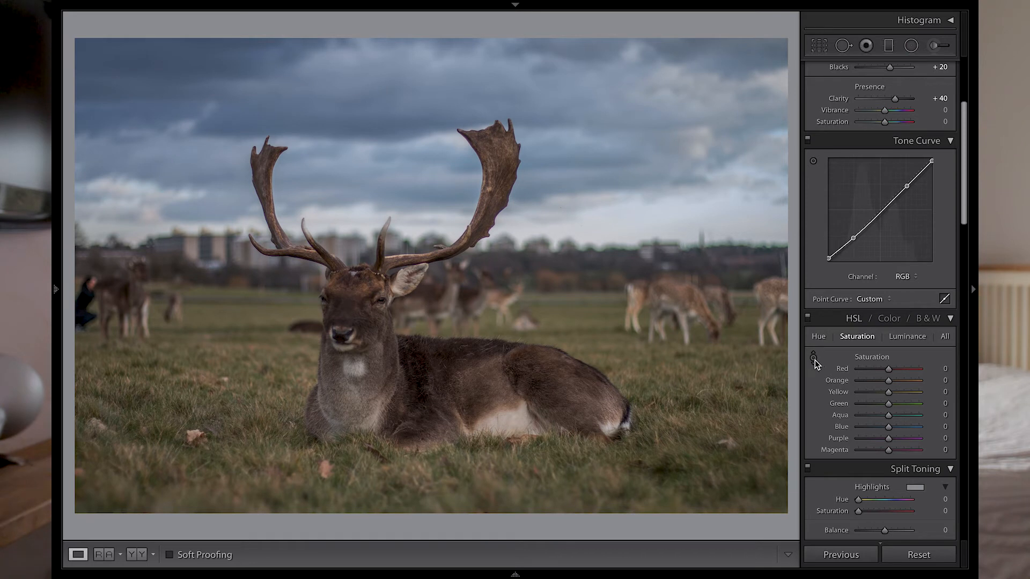
{"action": "left_click", "coordinate": [813, 358]}
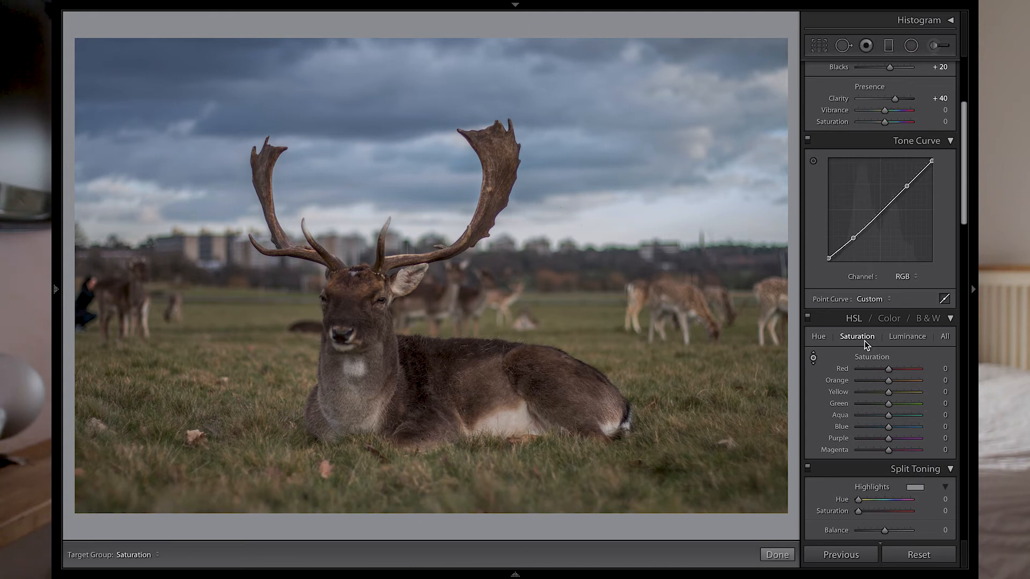
{"action": "left_click", "coordinate": [889, 318]}
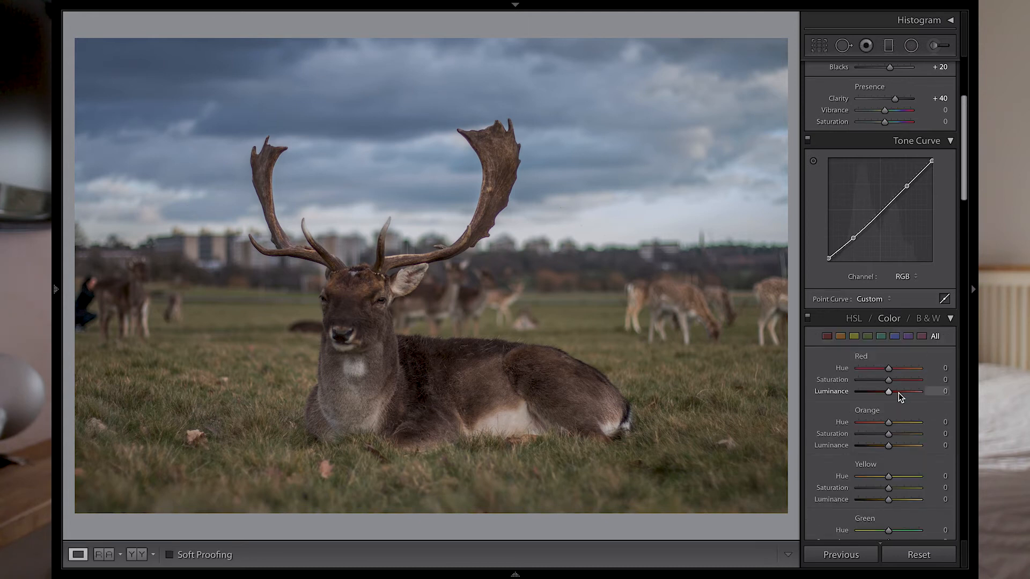
- Darken the sky by setting Blue Luminance to -40
{"action": "scroll", "coordinate": [886, 428], "scroll_direction": "down", "scroll_amount": 2}
{"action": "scroll", "coordinate": [886, 428], "scroll_direction": "down", "scroll_amount": 3}
{"action": "left_click_drag", "start_coordinate": [888, 470], "coordinate": [882, 473]}
{"action": "left_click", "coordinate": [940, 472]}
{"action": "type", "text": "20"}
{"action": "key", "text": "Return"}
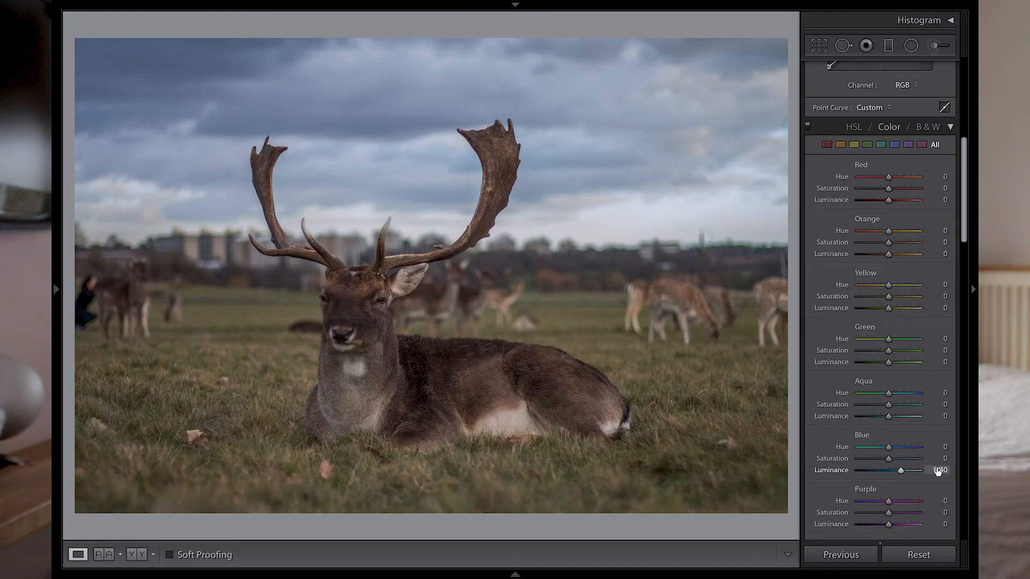
{"action": "left_click", "coordinate": [936, 470]}
{"action": "type", "text": "-40"}
{"action": "key", "text": "Return"}
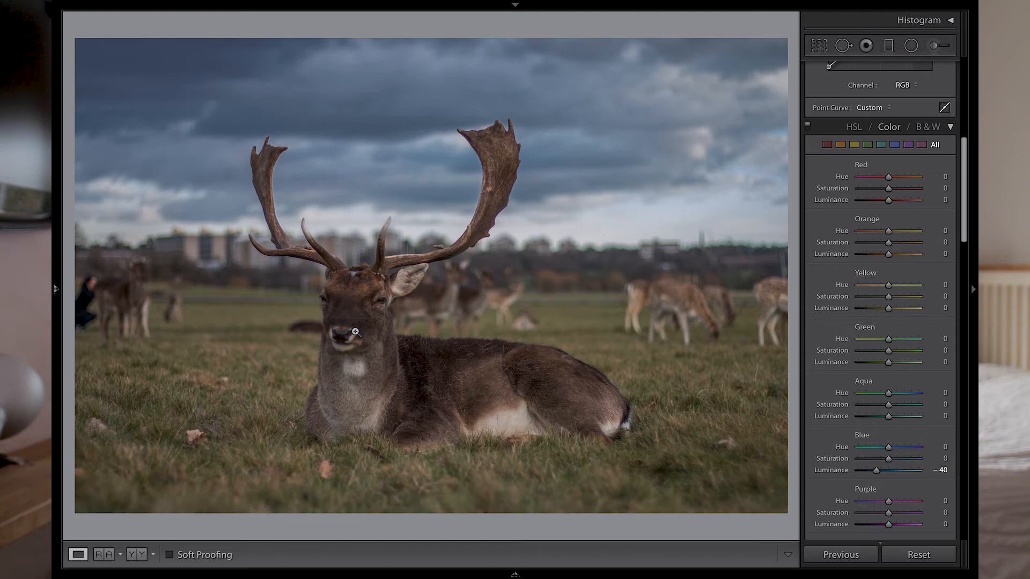
- Raise Orange Luminance to +14
{"action": "left_click_drag", "start_coordinate": [888, 254], "coordinate": [893, 256]}
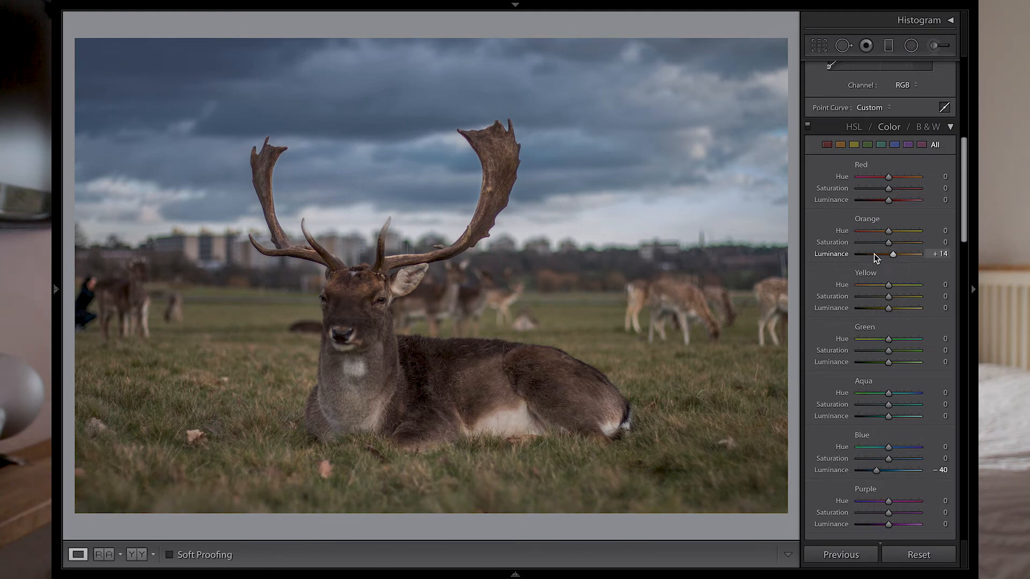
{"action": "double_click", "coordinate": [840, 254]}
{"action": "key", "text": "ctrl+z"}
{"action": "key", "text": "ctrl+shift+z"}
{"action": "key", "text": "ctrl+z"}
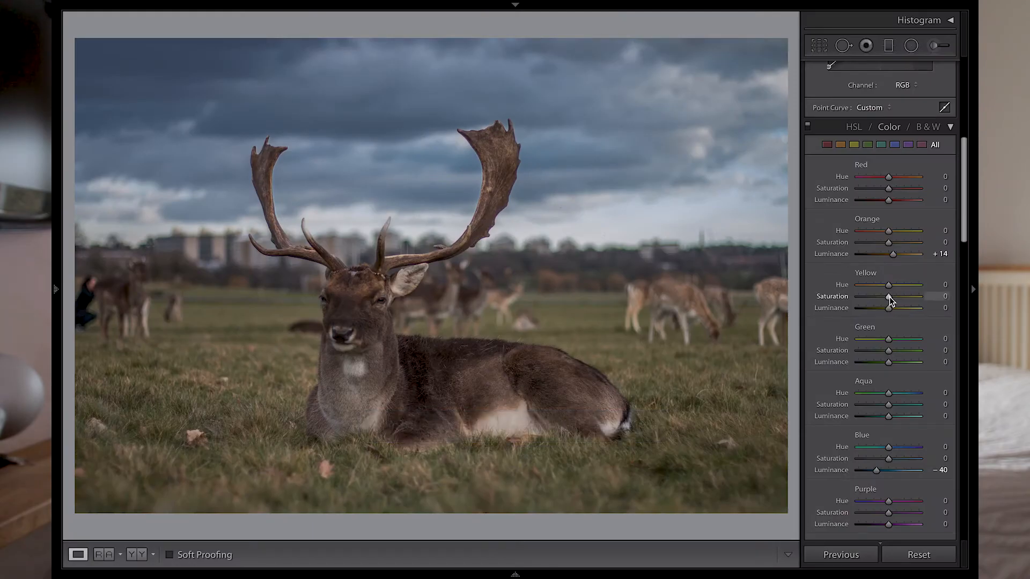
- Set Yellow Hue to -24 and Yellow Luminance to +6
{"action": "mouse_move", "coordinate": [888, 286]}
{"action": "left_mouse_down"}
{"action": "mouse_move", "coordinate": [890, 306]}
{"action": "mouse_move", "coordinate": [876, 299]}
{"action": "mouse_move", "coordinate": [888, 300]}
{"action": "left_mouse_up"}
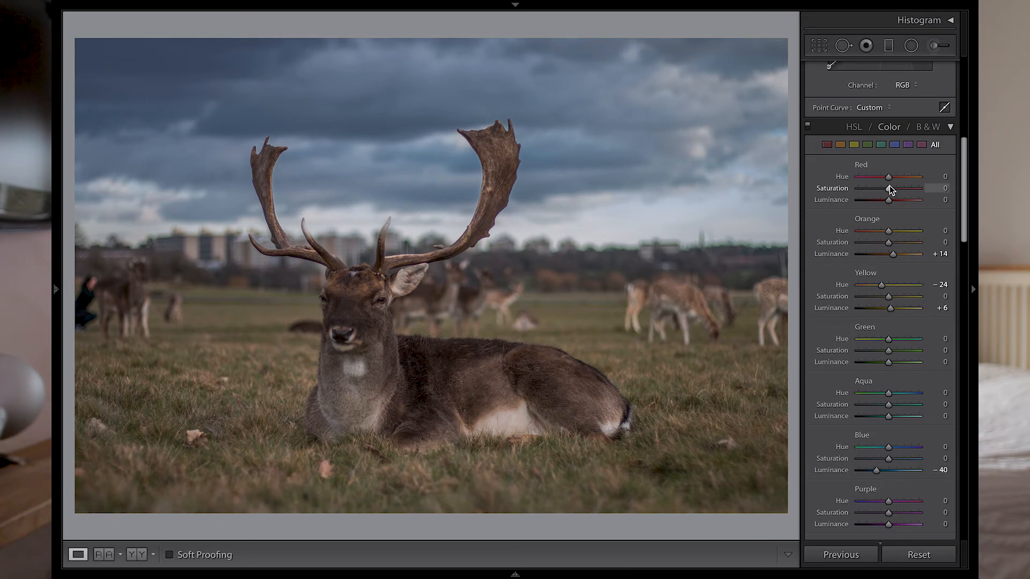
- Set Red Hue to -5 and Red Saturation to +5, trying and undoing a Red Luminance increase
{"action": "left_click_drag", "start_coordinate": [889, 190], "coordinate": [960, 205]}
{"action": "key", "text": "ctrl+z"}
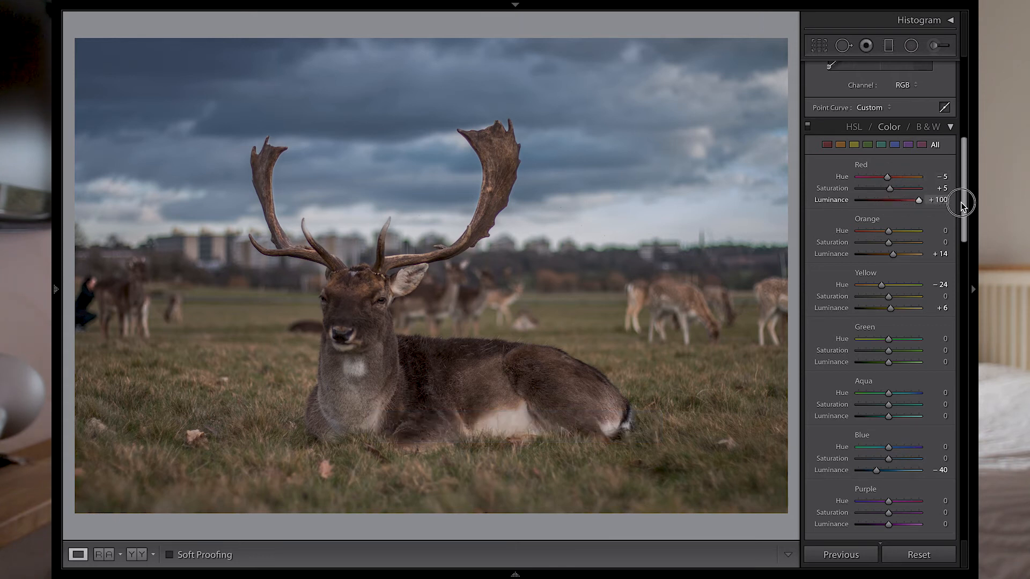
{"action": "key", "text": "ctrl+z"}
{"action": "left_click_drag", "start_coordinate": [887, 202], "coordinate": [942, 201]}
{"action": "key", "text": "ctrl+z"}
- Set Green Luminance to -100 and Green Hue to +100, toggling the HSL adjustments off and on to compare
{"action": "scroll", "coordinate": [912, 268], "scroll_direction": "down", "scroll_amount": 1}
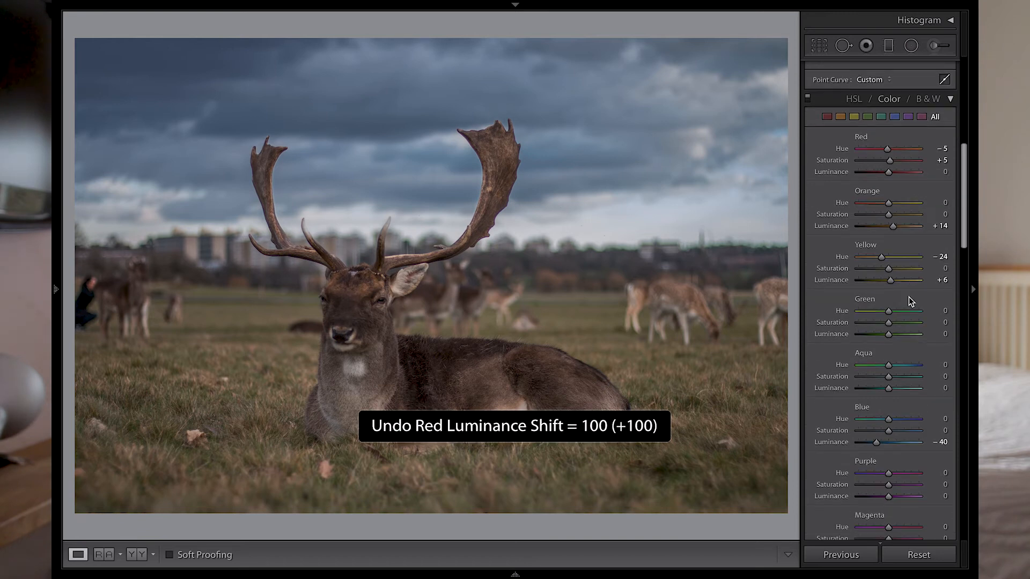
{"action": "left_click_drag", "start_coordinate": [889, 334], "coordinate": [851, 339]}
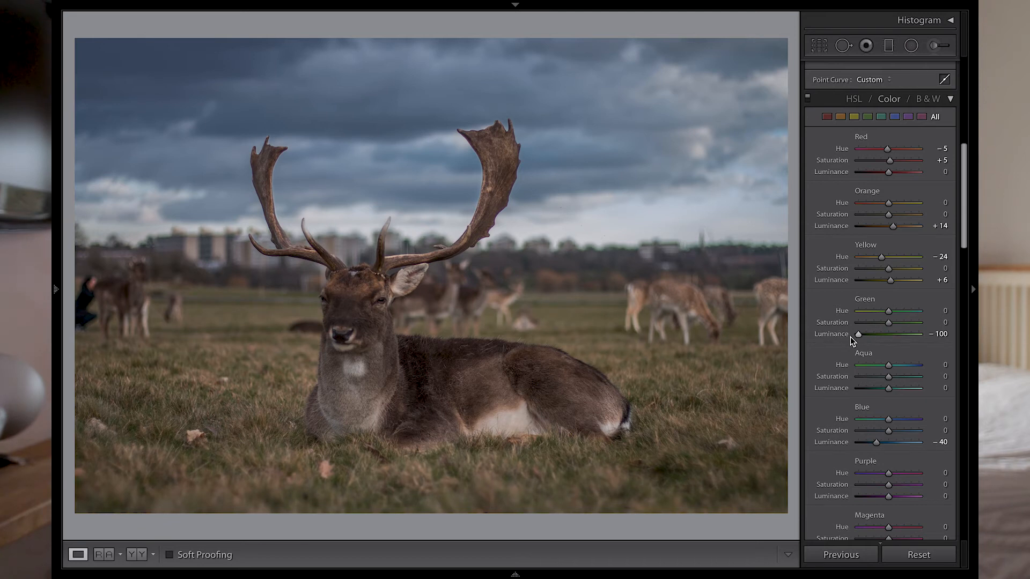
{"action": "left_click_drag", "start_coordinate": [888, 311], "coordinate": [930, 313]}
{"action": "left_click", "coordinate": [807, 98]}
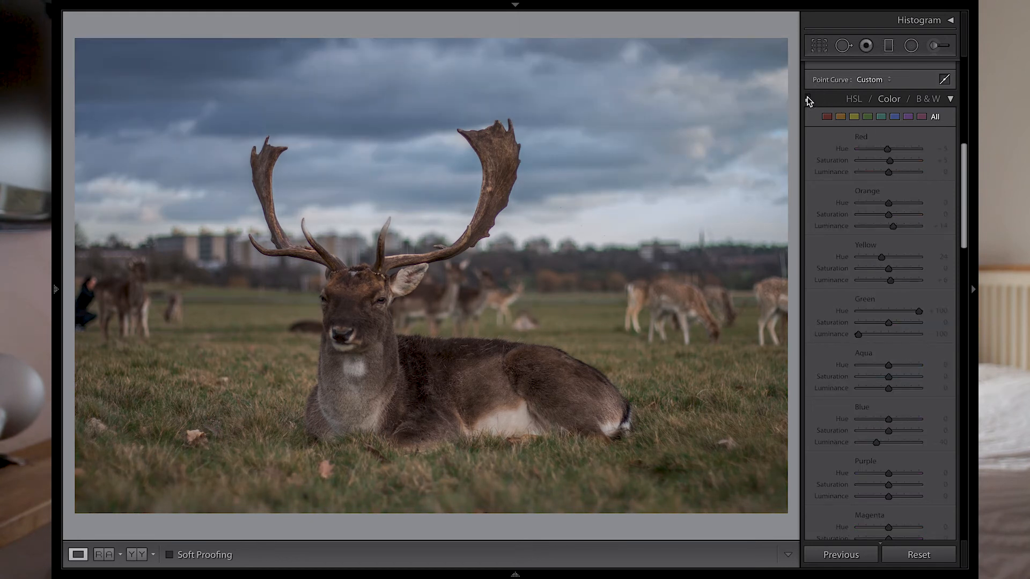
{"action": "left_click", "coordinate": [808, 98]}
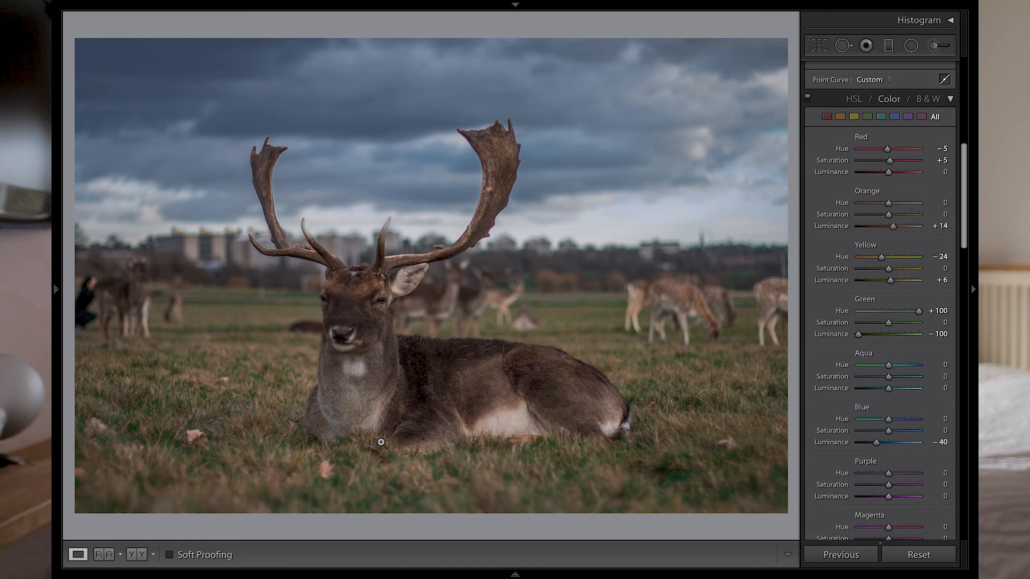
- Set Green Saturation to +5 and Yellow Saturation to +22, Yellow Hue to -56 and Yellow Luminance to -25
{"action": "left_click_drag", "start_coordinate": [887, 323], "coordinate": [890, 322]}
{"action": "left_click_drag", "start_coordinate": [890, 272], "coordinate": [896, 270]}
{"action": "key", "text": "ctrl+z"}
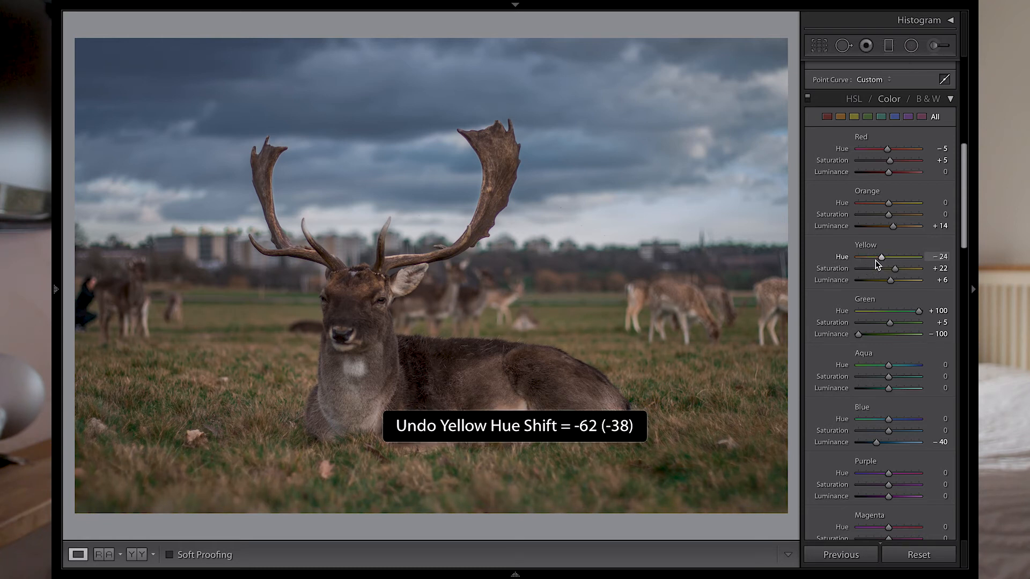
{"action": "left_click_drag", "start_coordinate": [880, 260], "coordinate": [880, 284]}
{"action": "scroll", "coordinate": [918, 169], "scroll_direction": "up", "scroll_amount": 5}
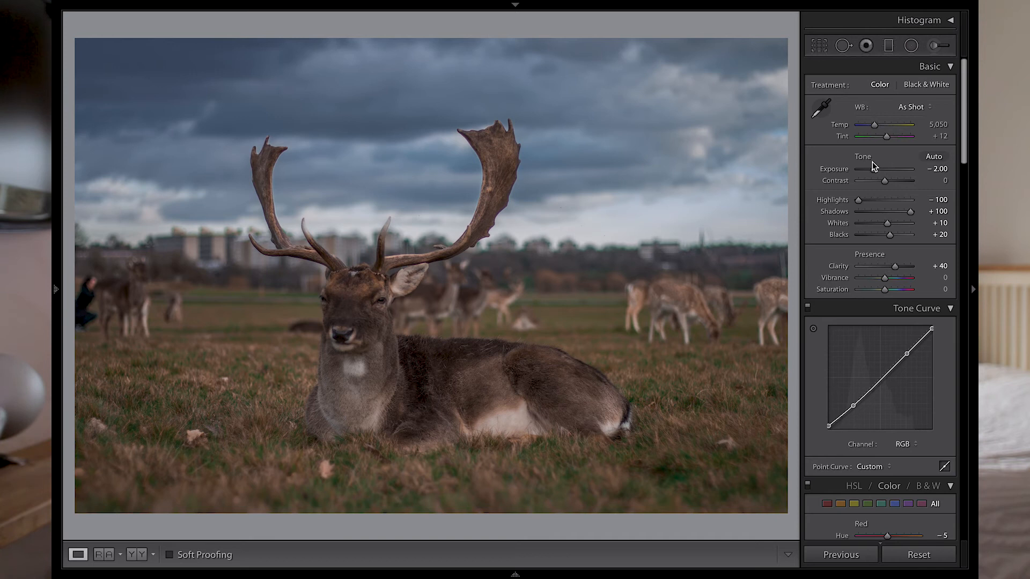
{"action": "double_click", "coordinate": [834, 169]}
{"action": "key", "text": "ctrl+z"}
{"action": "key", "text": "ctrl+shift+z"}
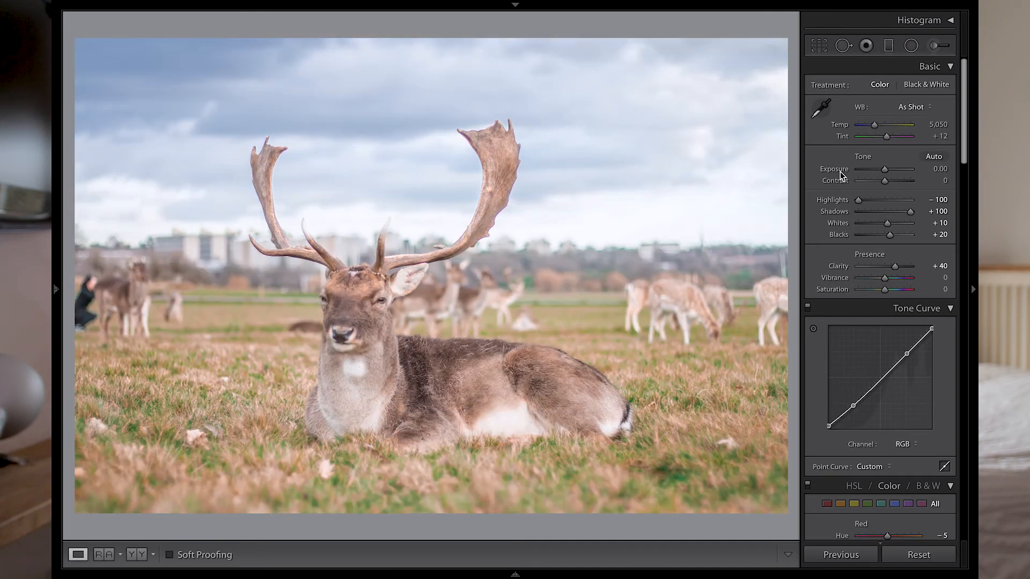
{"action": "key", "text": "ctrl+z"}
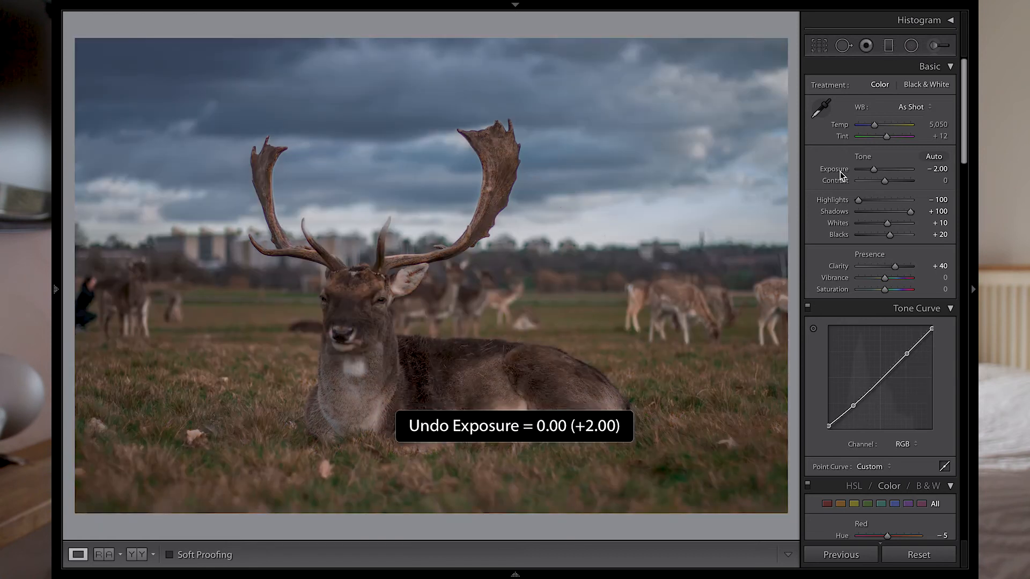
- Set Exposure to -0.95 and Blacks to -20
{"action": "left_click_drag", "start_coordinate": [874, 172], "coordinate": [880, 173]}
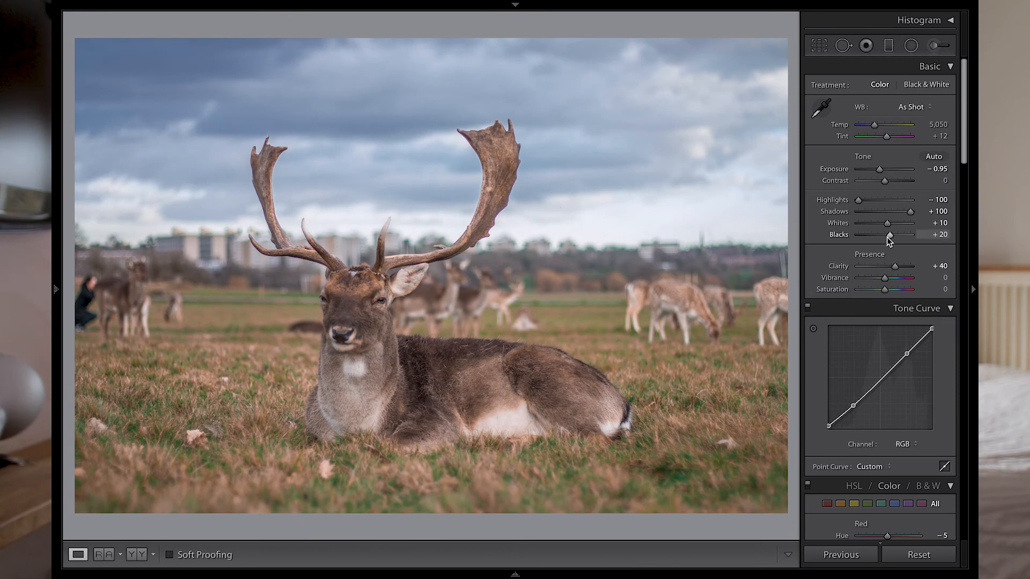
{"action": "left_click_drag", "start_coordinate": [889, 239], "coordinate": [876, 242]}
{"action": "left_click", "coordinate": [926, 235]}
{"action": "type", "text": "-"}
{"action": "type", "text": "20"}
{"action": "key", "text": "Return"}
- Lower Shadows to +81 and Exposure to -1.15
{"action": "left_click_drag", "start_coordinate": [910, 211], "coordinate": [902, 215]}
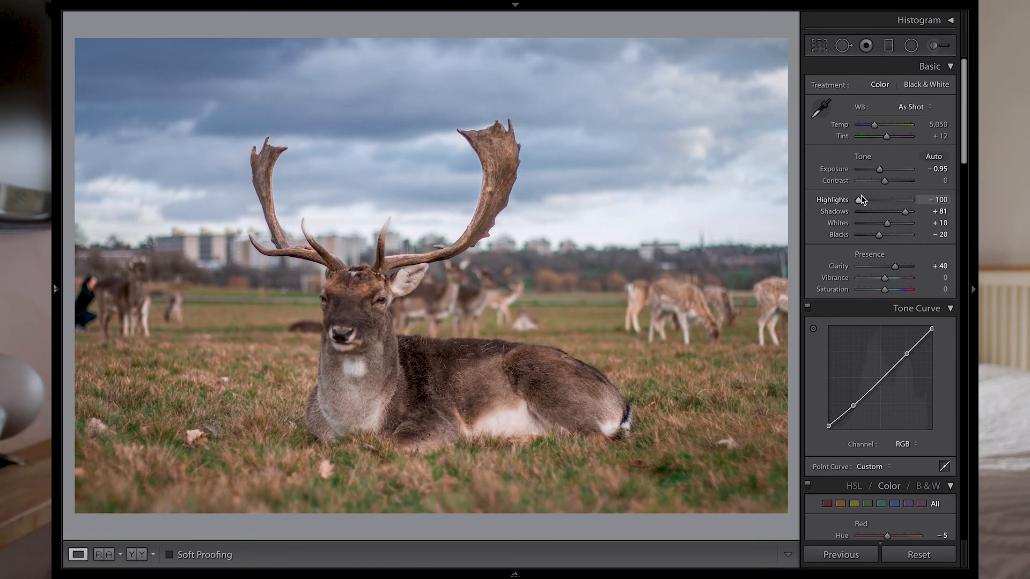
{"action": "left_click_drag", "start_coordinate": [879, 169], "coordinate": [877, 172]}
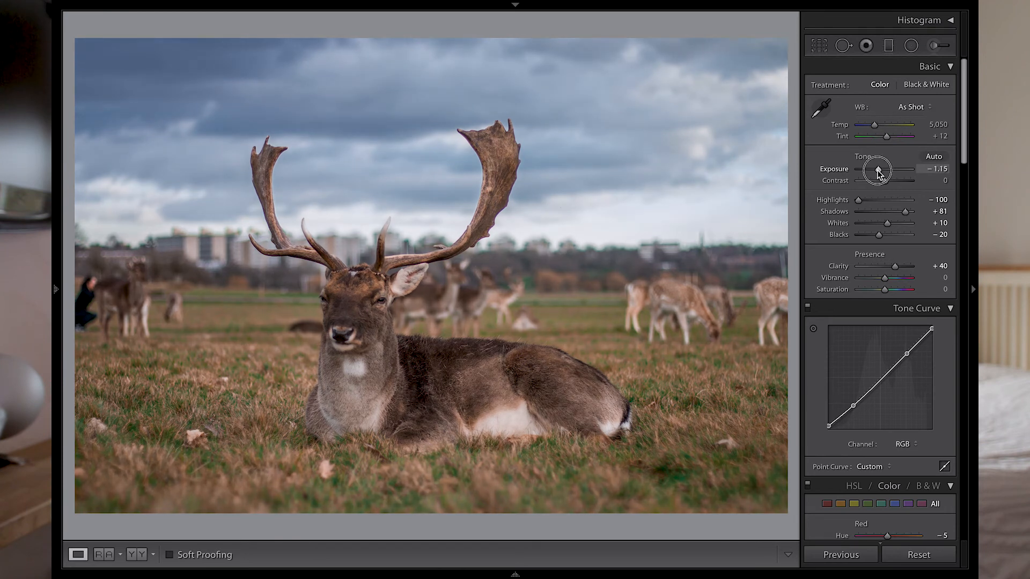
- Set Blue Saturation to +10 and Blue Luminance to -72, and Orange Saturation to +12
{"action": "scroll", "coordinate": [882, 322], "scroll_direction": "down", "scroll_amount": 10}
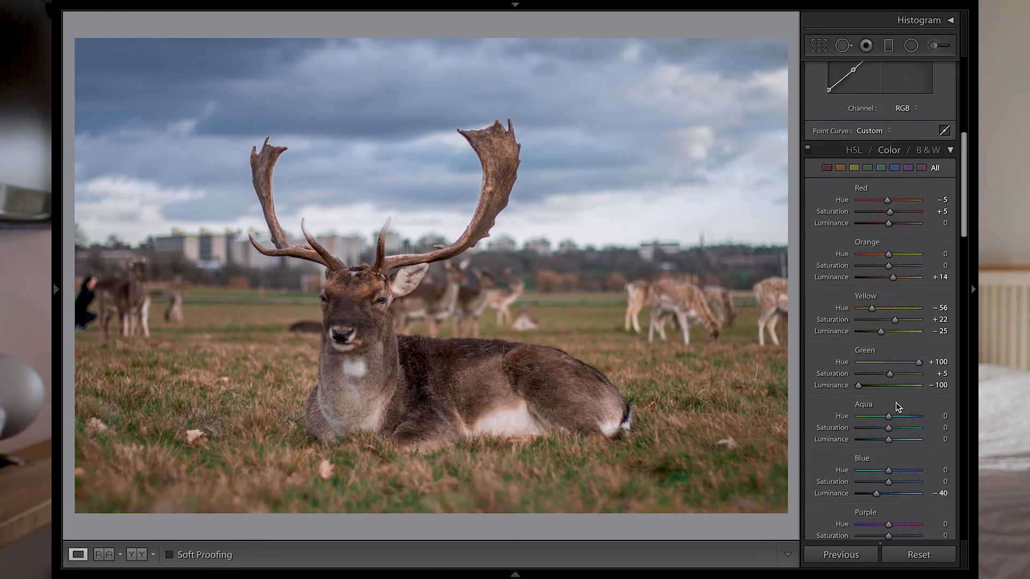
{"action": "mouse_move", "coordinate": [876, 474]}
{"action": "left_mouse_down"}
{"action": "mouse_move", "coordinate": [866, 475]}
{"action": "mouse_move", "coordinate": [891, 463]}
{"action": "left_mouse_up"}
{"action": "scroll", "coordinate": [888, 258], "scroll_direction": "up", "scroll_amount": 1}
{"action": "left_click_drag", "start_coordinate": [888, 258], "coordinate": [895, 261]}
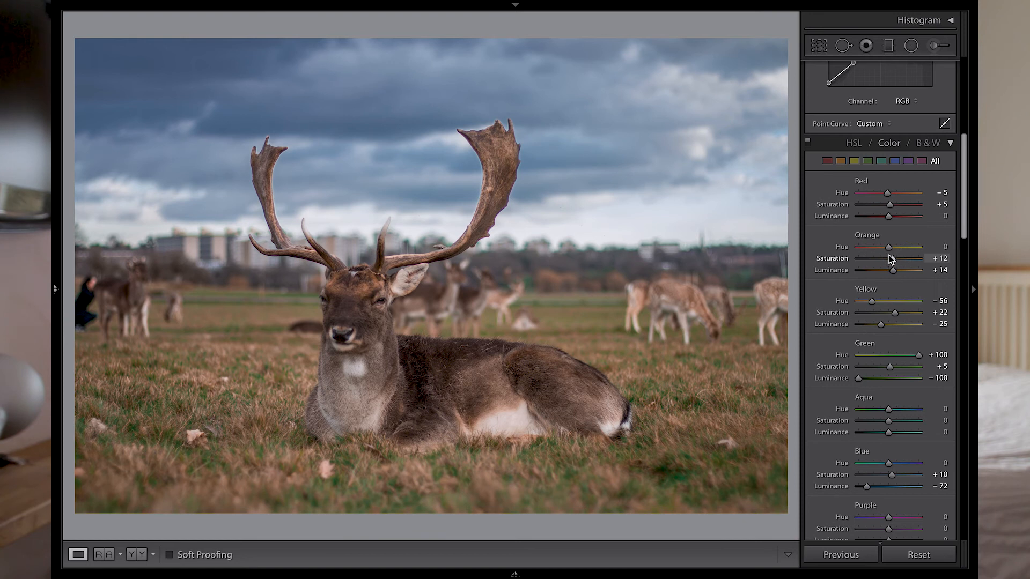
{"action": "scroll", "coordinate": [888, 259], "scroll_direction": "up", "scroll_amount": 10}
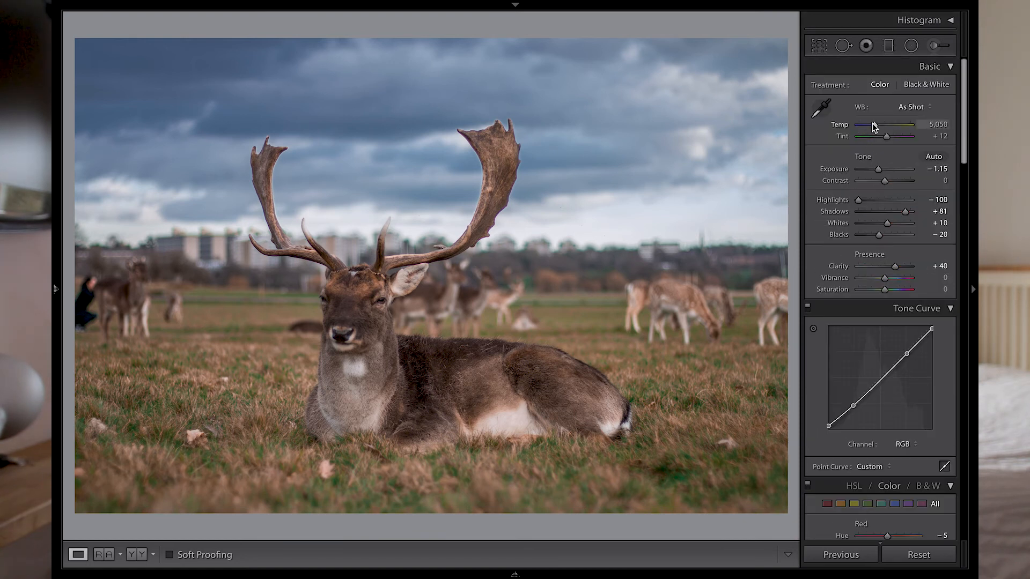
{"action": "left_click_drag", "start_coordinate": [873, 125], "coordinate": [877, 125]}
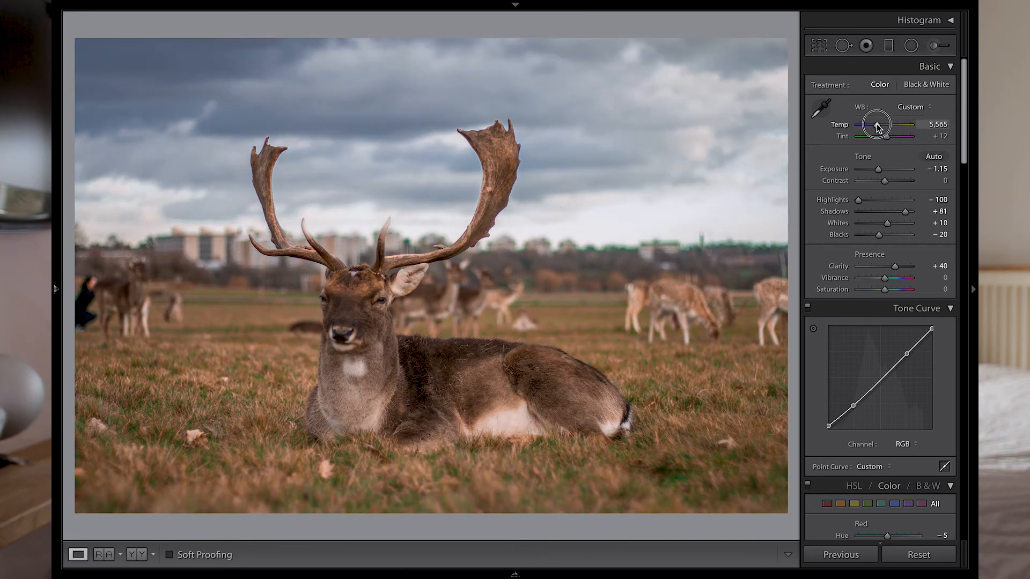
{"action": "key", "text": "ctrl+z"}
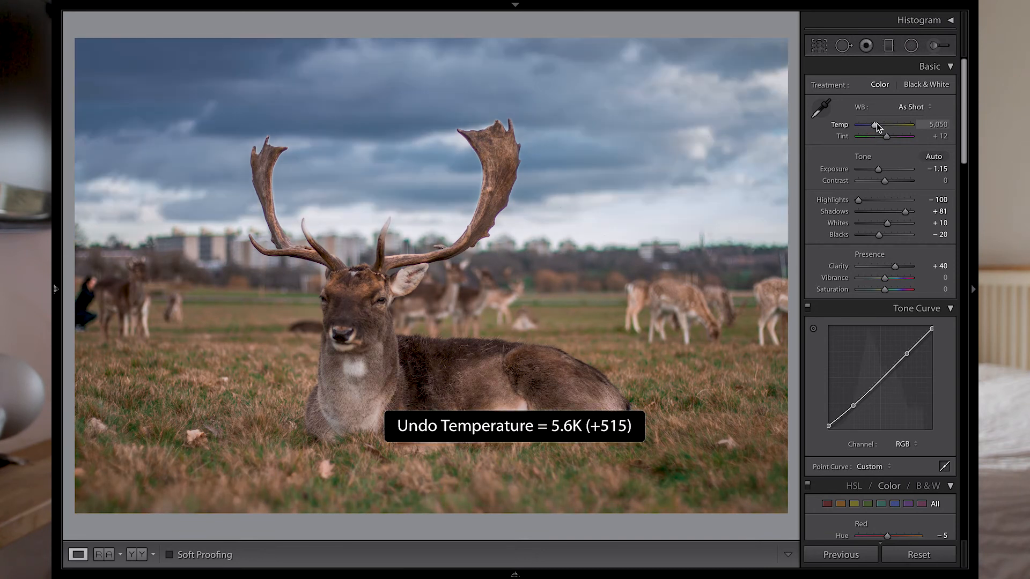
- Set Vibrance to +6 and Saturation to +4
{"action": "scroll", "coordinate": [887, 261], "scroll_direction": "down", "scroll_amount": 2}
{"action": "left_click_drag", "start_coordinate": [885, 239], "coordinate": [887, 250]}
{"action": "scroll", "coordinate": [832, 254], "scroll_direction": "up", "scroll_amount": 2}
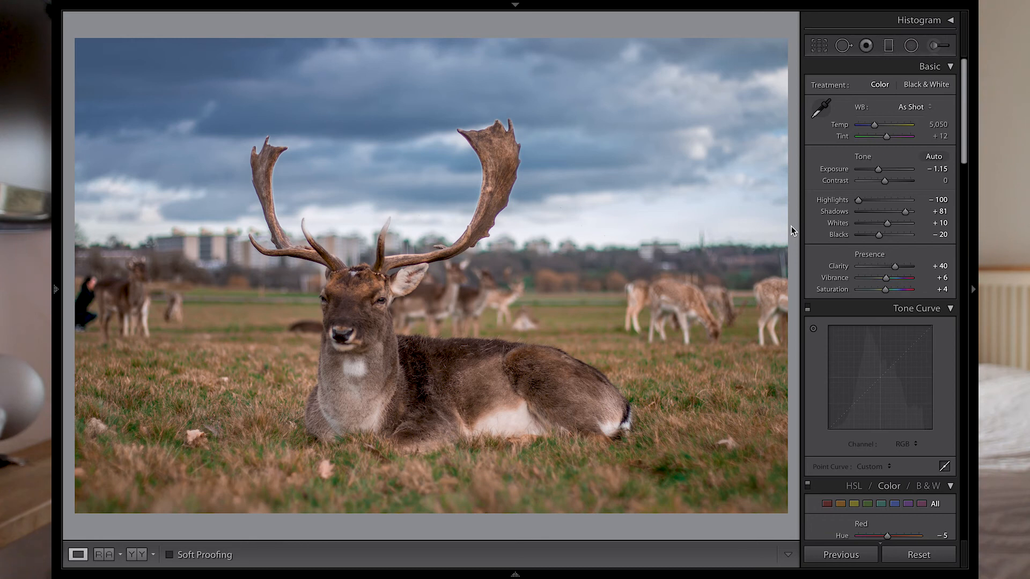
- Compare the before and after views, panning across the deer's face
{"action": "key", "text": "y"}
{"action": "left_click_drag", "start_coordinate": [310, 283], "coordinate": [313, 247]}
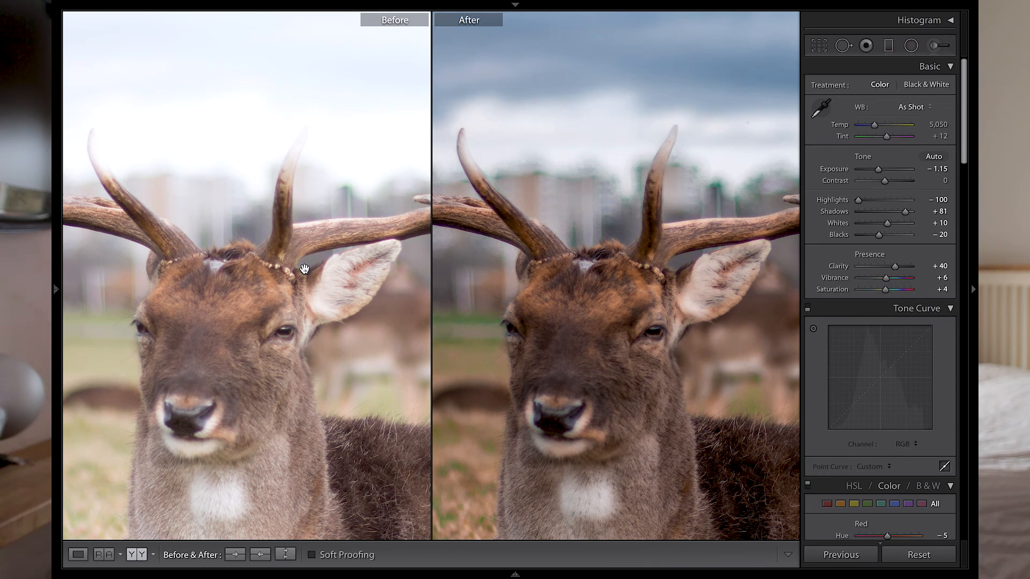
{"action": "left_click_drag", "start_coordinate": [244, 340], "coordinate": [254, 324]}
{"action": "key", "text": "y"}
- Set Exposure to -1.10, Whites to +16 and Blacks to -34
{"action": "left_click_drag", "start_coordinate": [878, 170], "coordinate": [878, 172]}
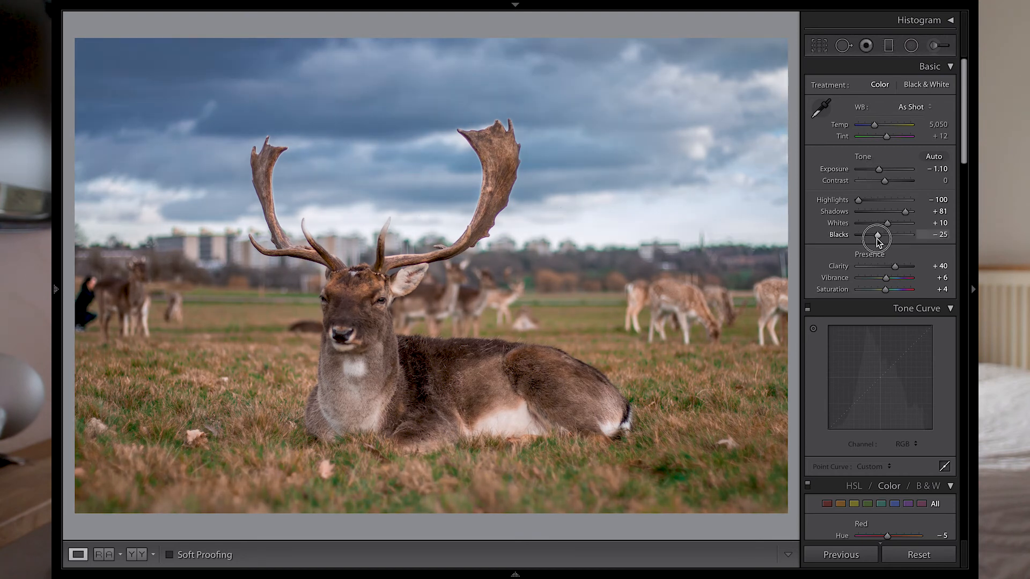
{"action": "left_click_drag", "start_coordinate": [877, 236], "coordinate": [889, 224]}
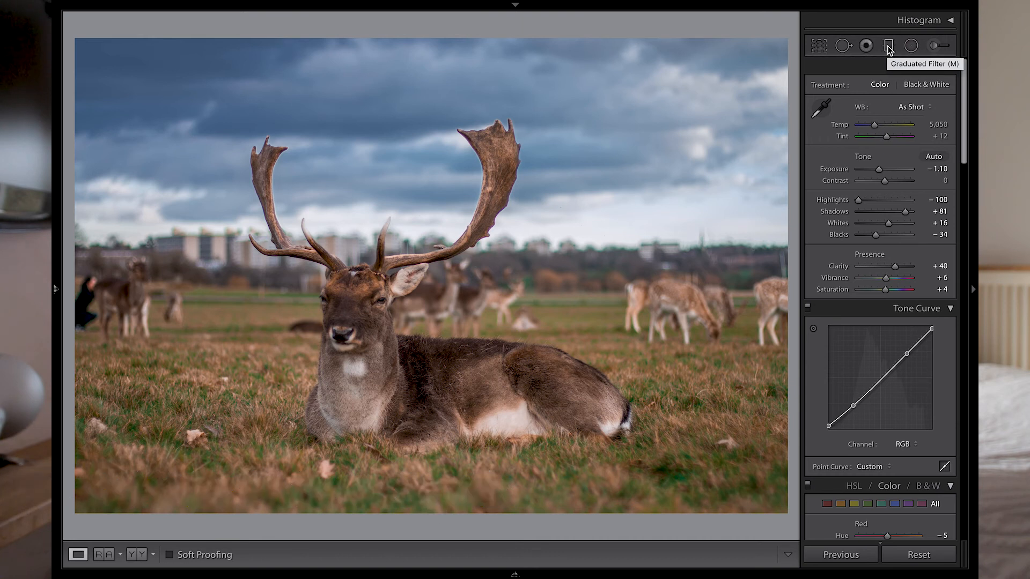
- Draw a graduated filter from the top of the frame down to the horizon line
{"action": "left_click", "coordinate": [889, 47]}
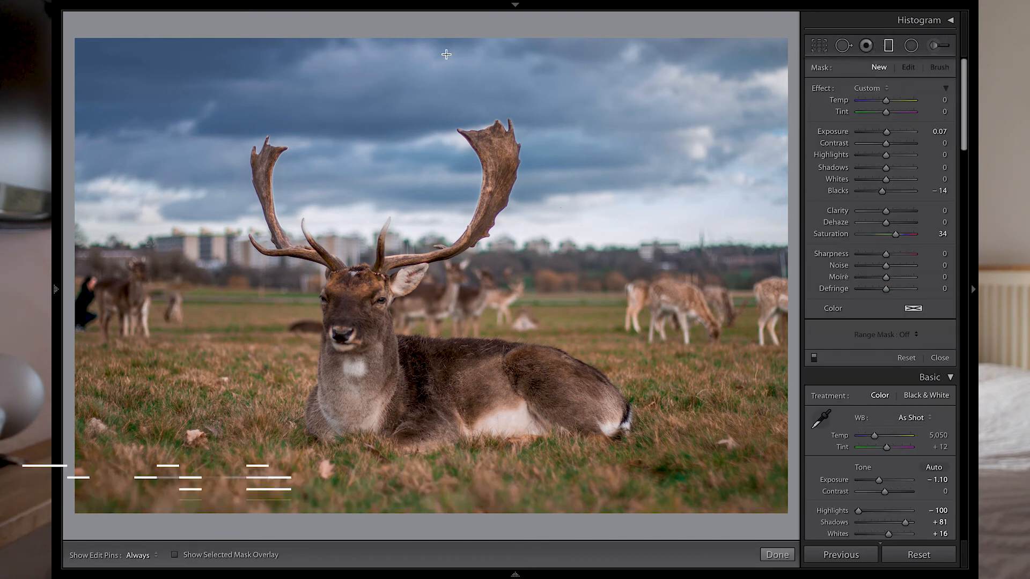
{"action": "left_click_drag", "start_coordinate": [449, 33], "coordinate": [446, 248]}
- Set the filter's Exposure to -0.41, Shadows 14, Whites 13, Blacks -24 and Clarity 13, then close the filter
{"action": "left_click_drag", "start_coordinate": [887, 131], "coordinate": [882, 133]}
{"action": "left_click_drag", "start_coordinate": [886, 100], "coordinate": [889, 107]}
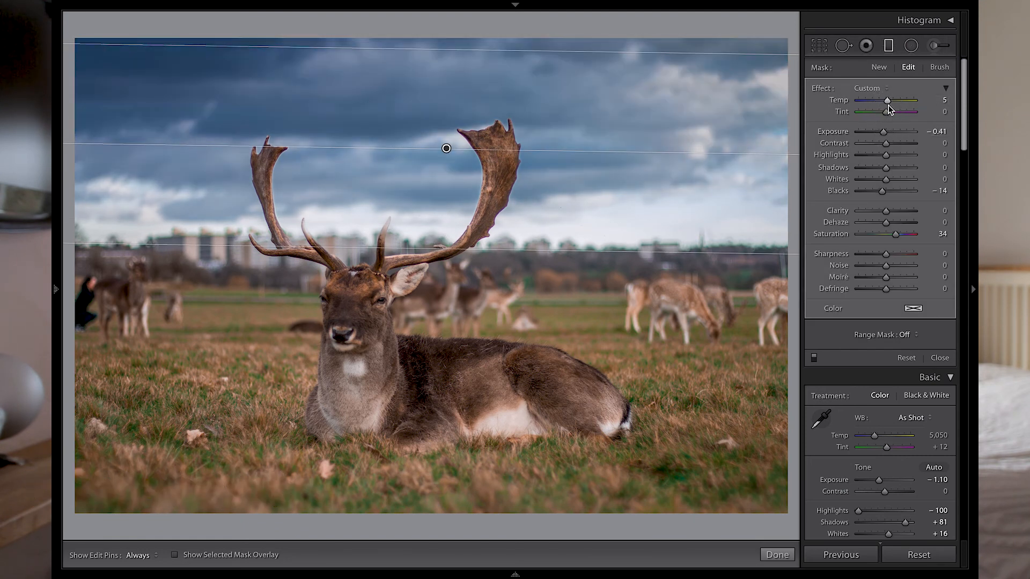
{"action": "key", "text": "ctrl+z"}
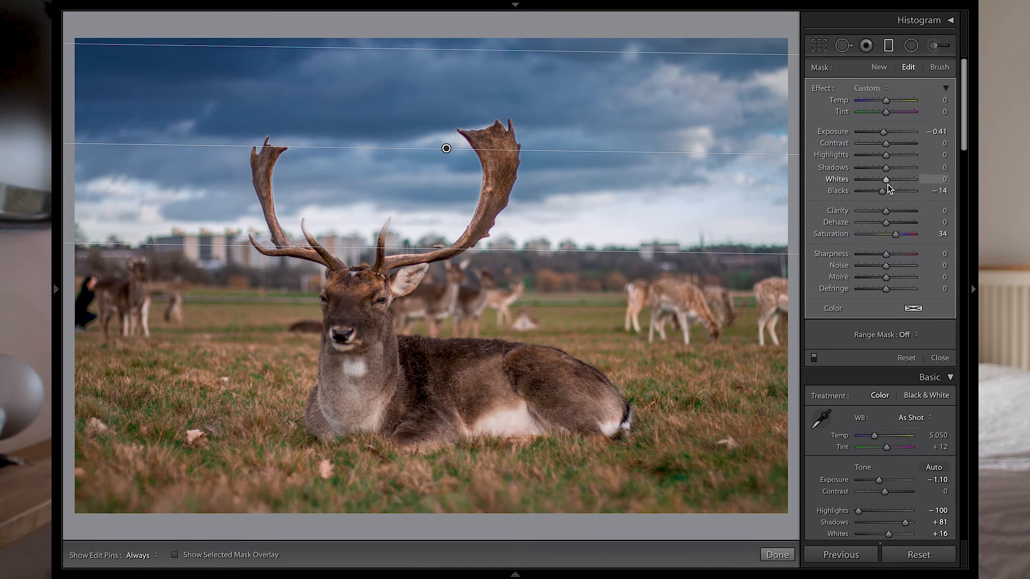
{"action": "left_click_drag", "start_coordinate": [886, 212], "coordinate": [892, 173]}
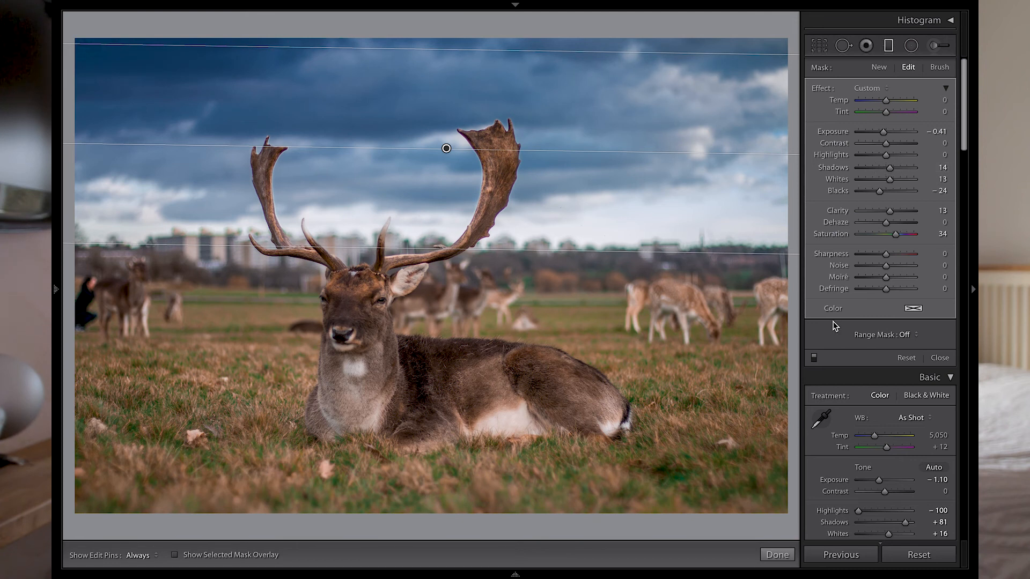
{"action": "left_click", "coordinate": [814, 358]}
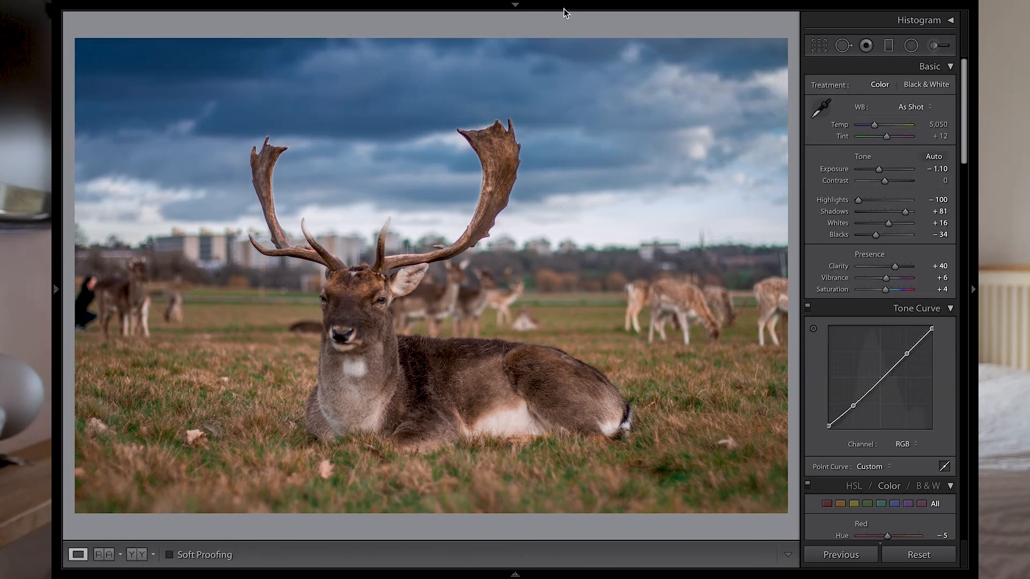
- Open the export dialog for the edited photo
{"action": "right_click", "coordinate": [594, 218]}
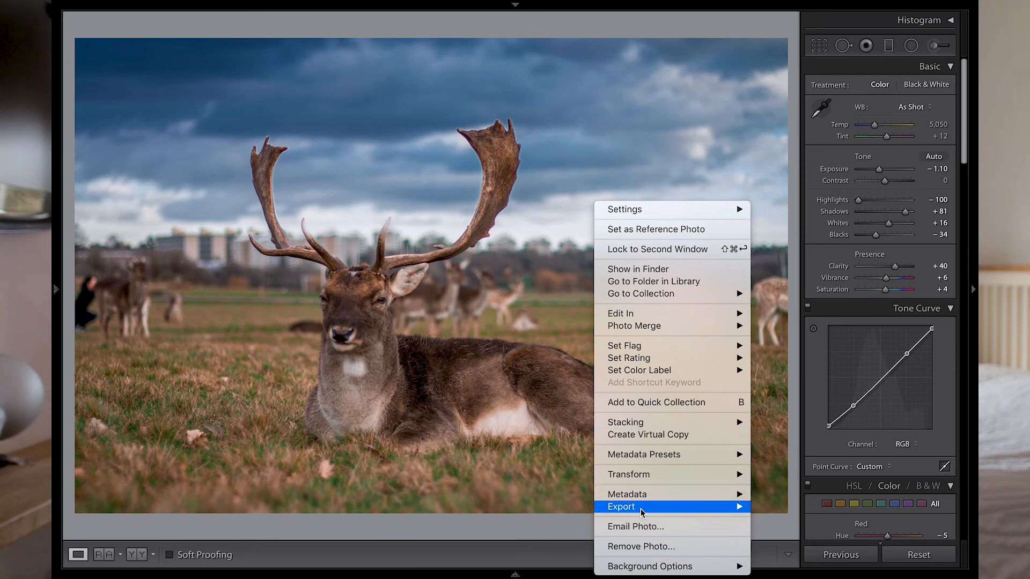
{"action": "left_click", "coordinate": [138, 270]}
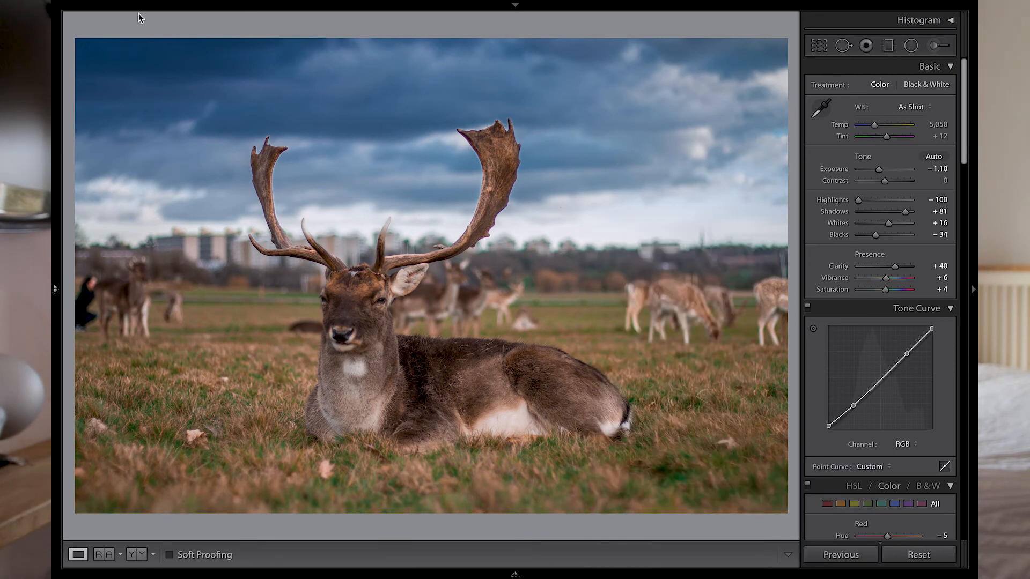
{"action": "left_click", "coordinate": [150, 7]}
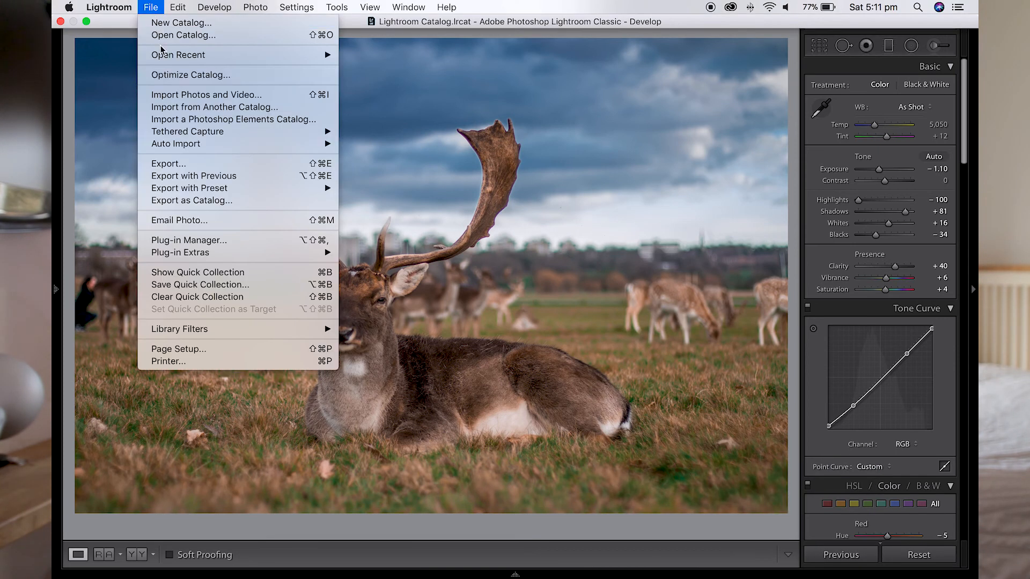
{"action": "left_click", "coordinate": [183, 165]}
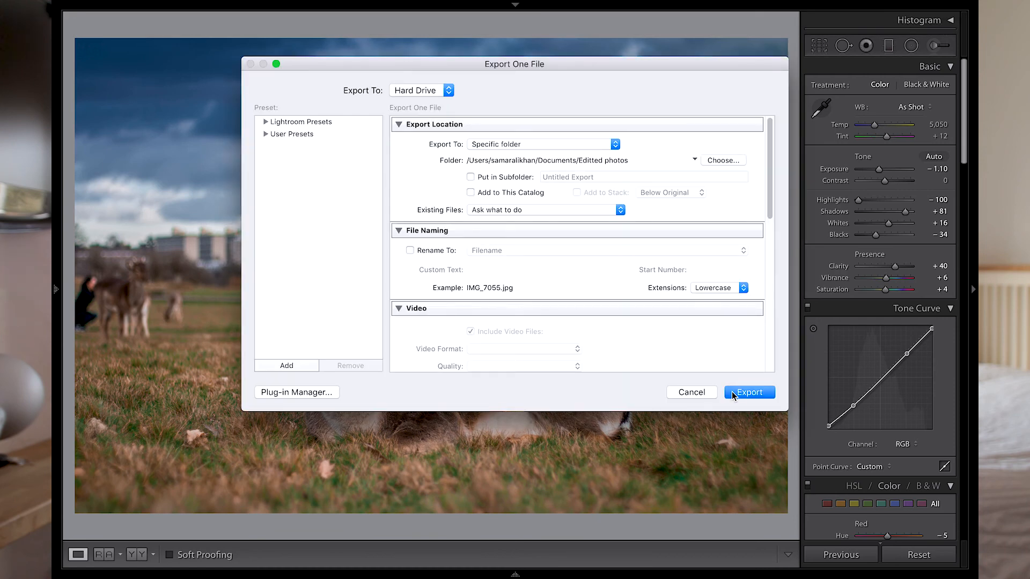